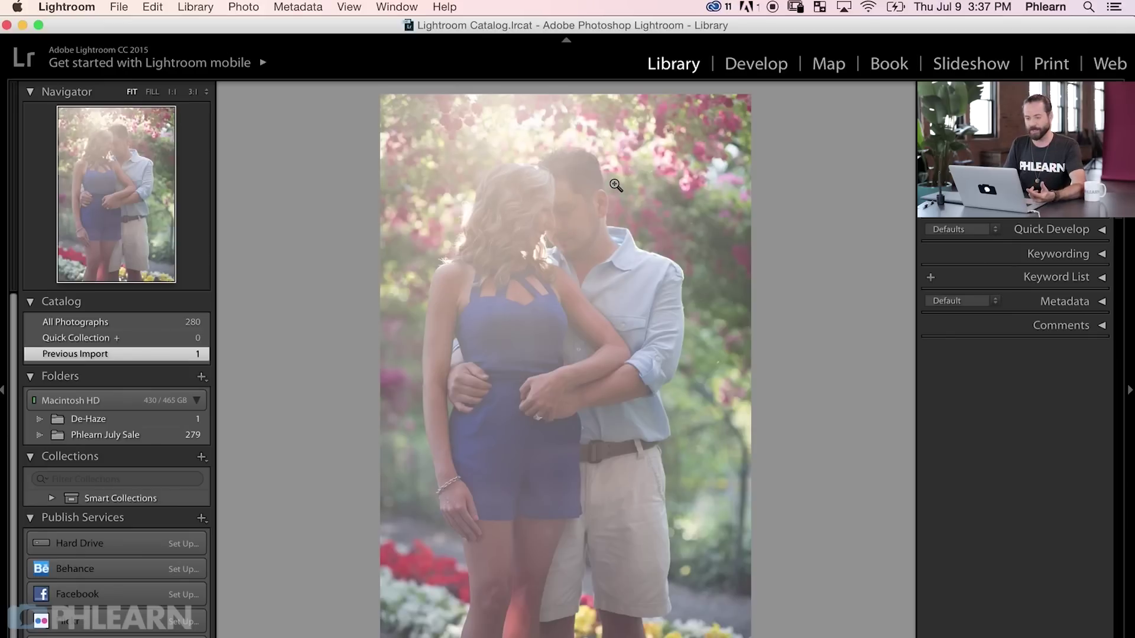
Step: Check Lightroom's version information, then dismiss it
click(64, 7)
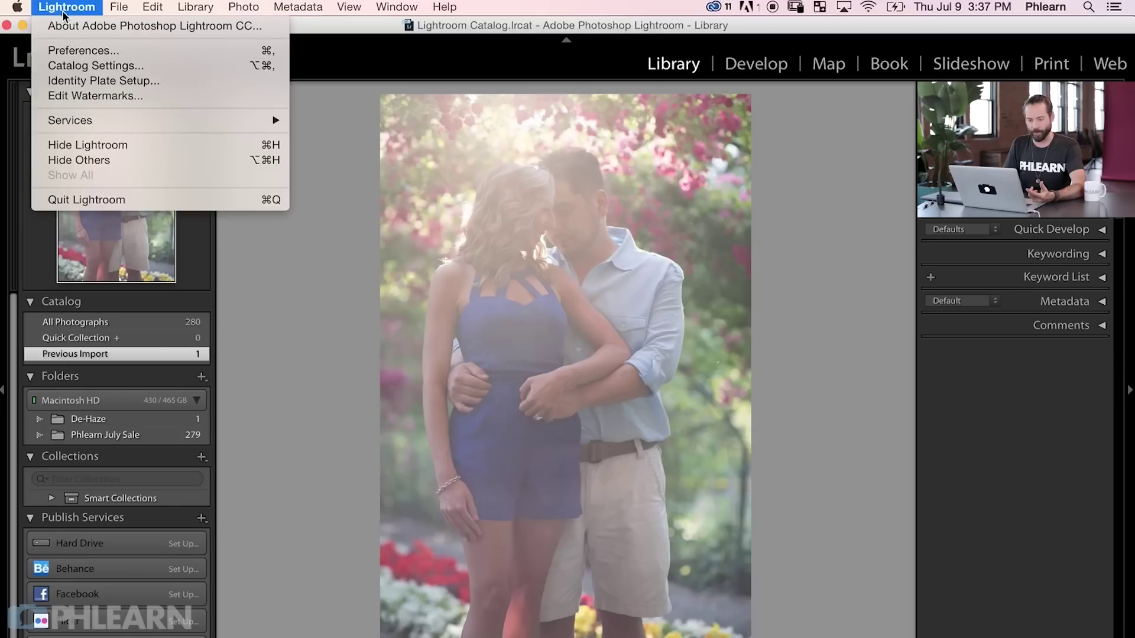
click(66, 25)
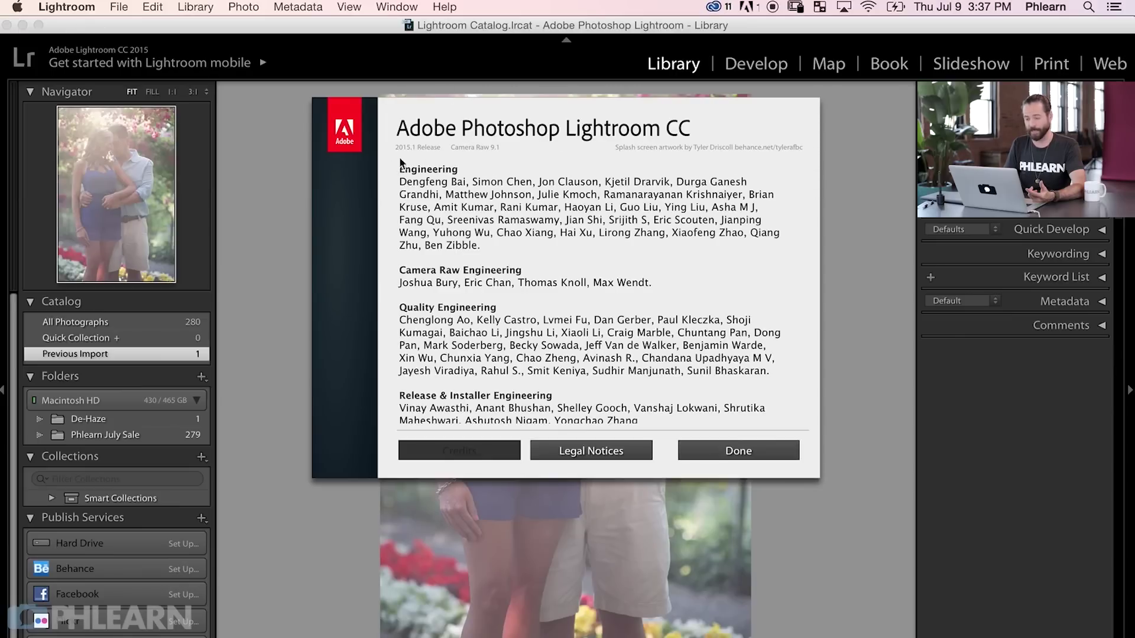
click(757, 456)
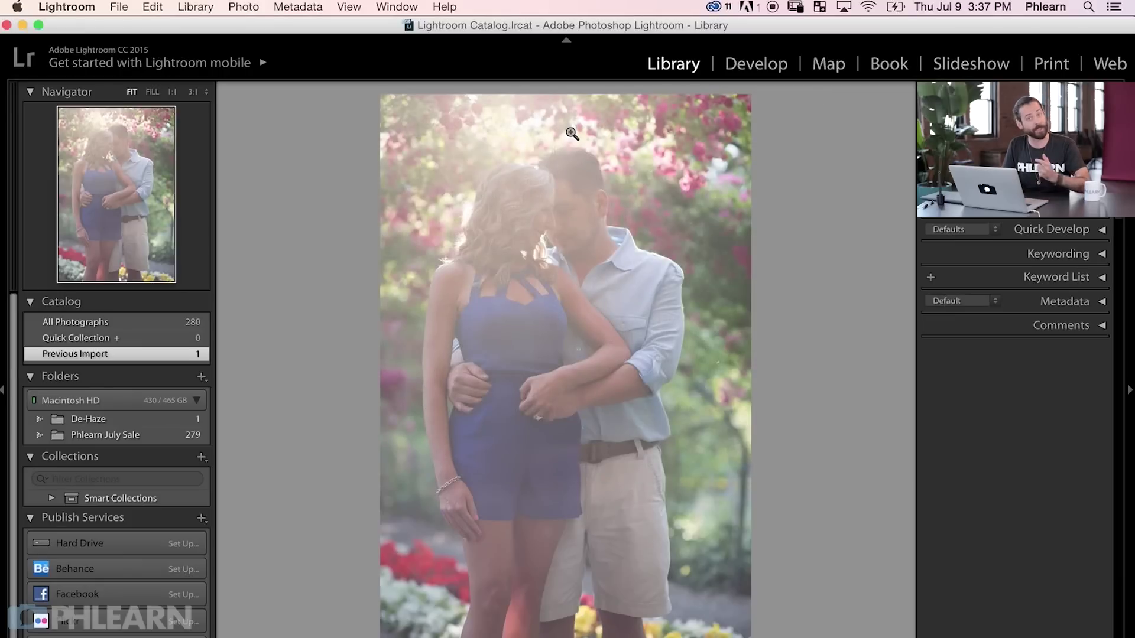
Step: Bring the couple photo into Develop and expand the Effects panel to reveal Dehaze
click(753, 65)
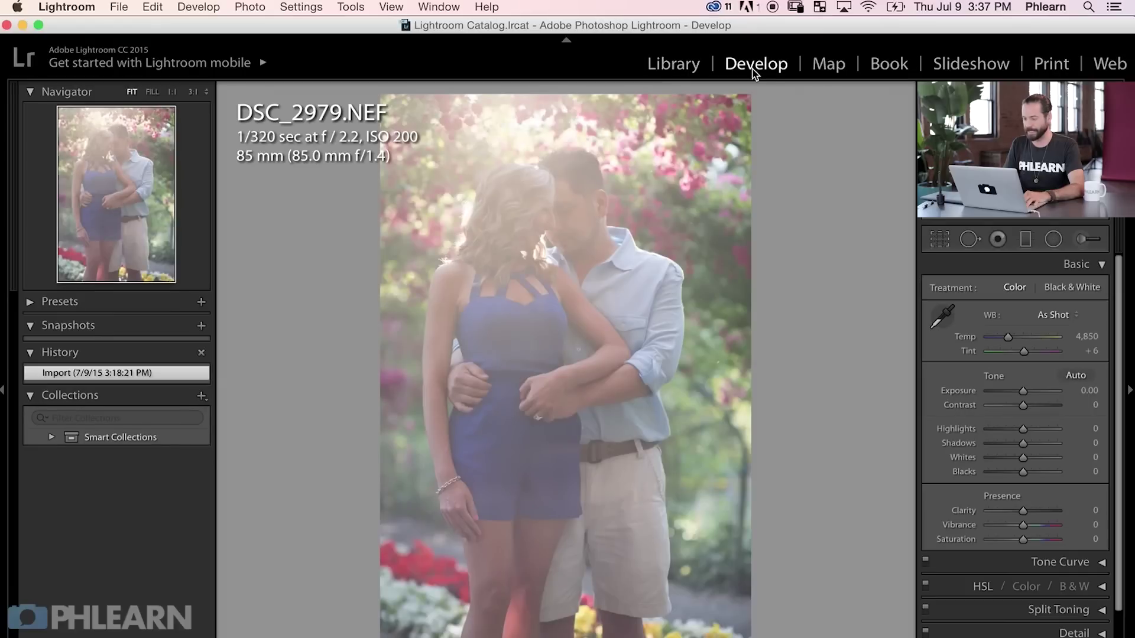
scroll(991, 264, down, 2)
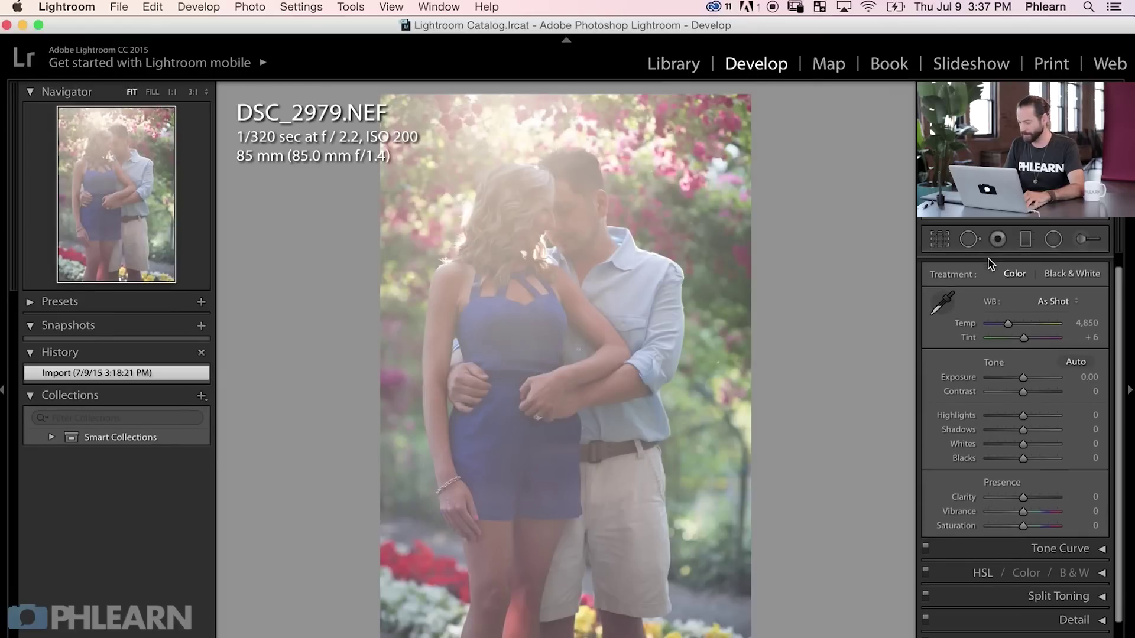
scroll(1067, 567, down, 3)
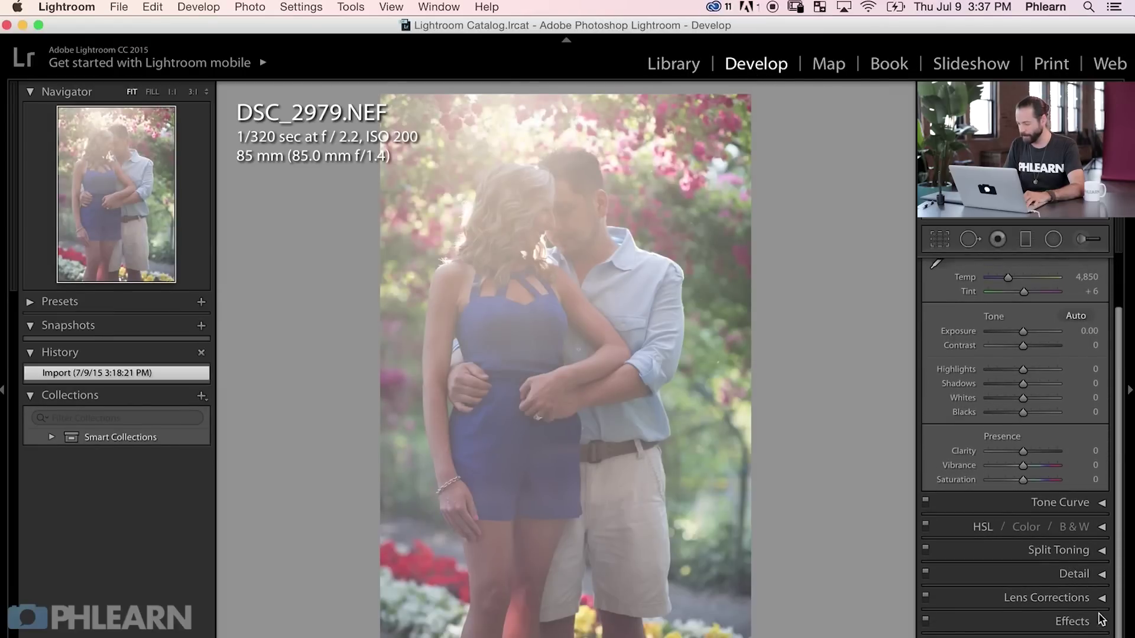
scroll(1100, 620, down, 2)
click(1099, 609)
scroll(993, 461, down, 4)
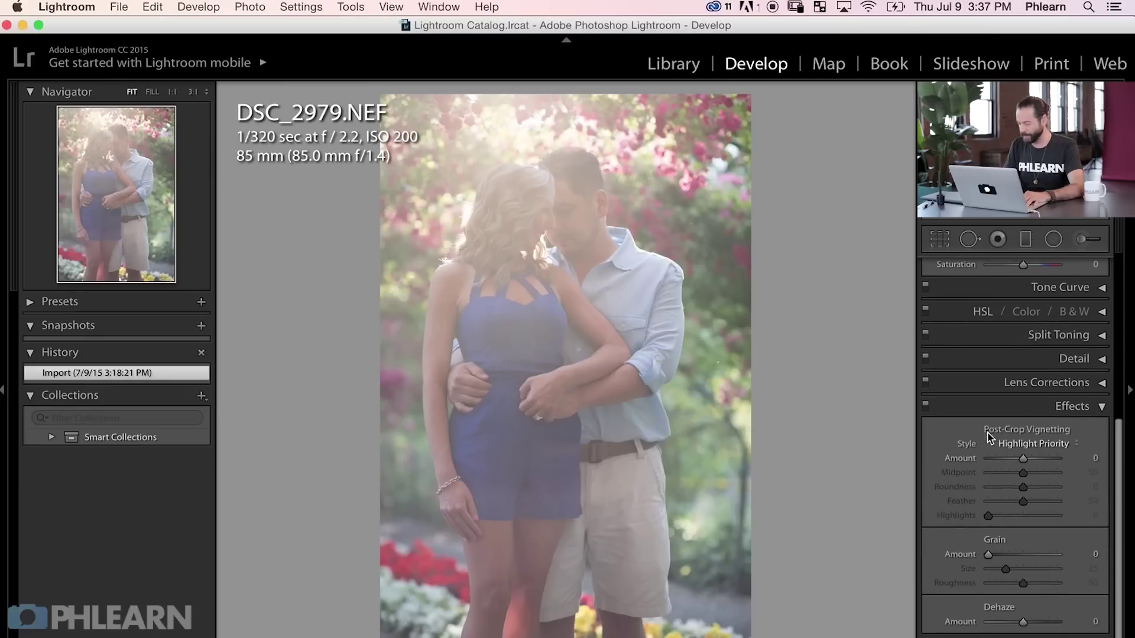
scroll(1013, 520, down, 1)
scroll(1018, 561, up, 1)
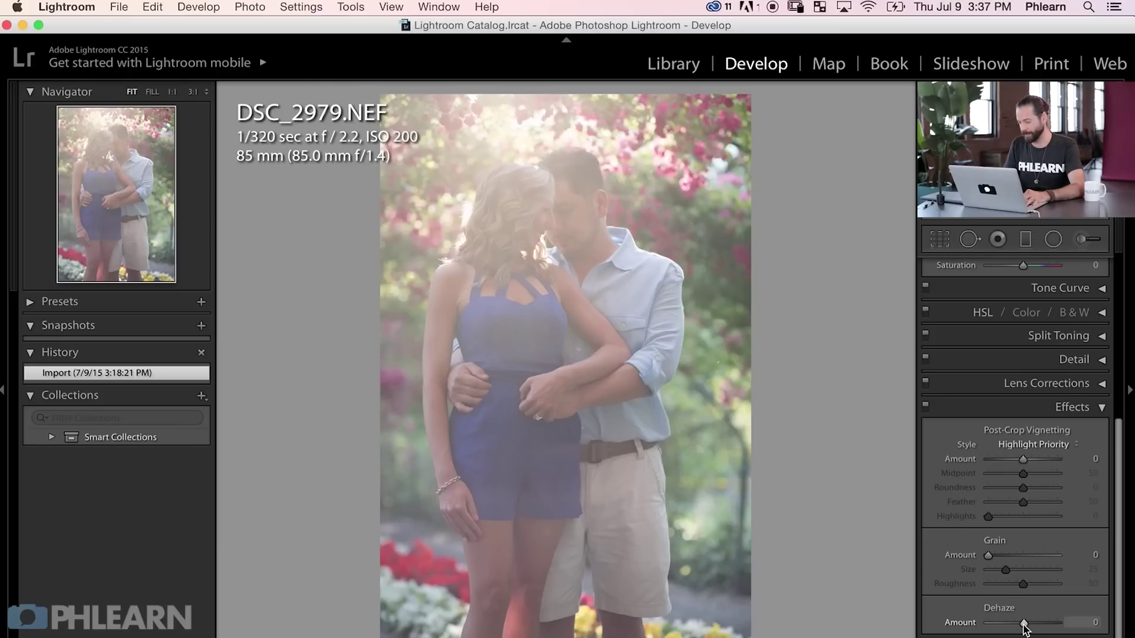
Step: Raise the couple photo's Dehaze amount strongly, fine-tuning it to +93
drag(1025, 624, 1059, 631)
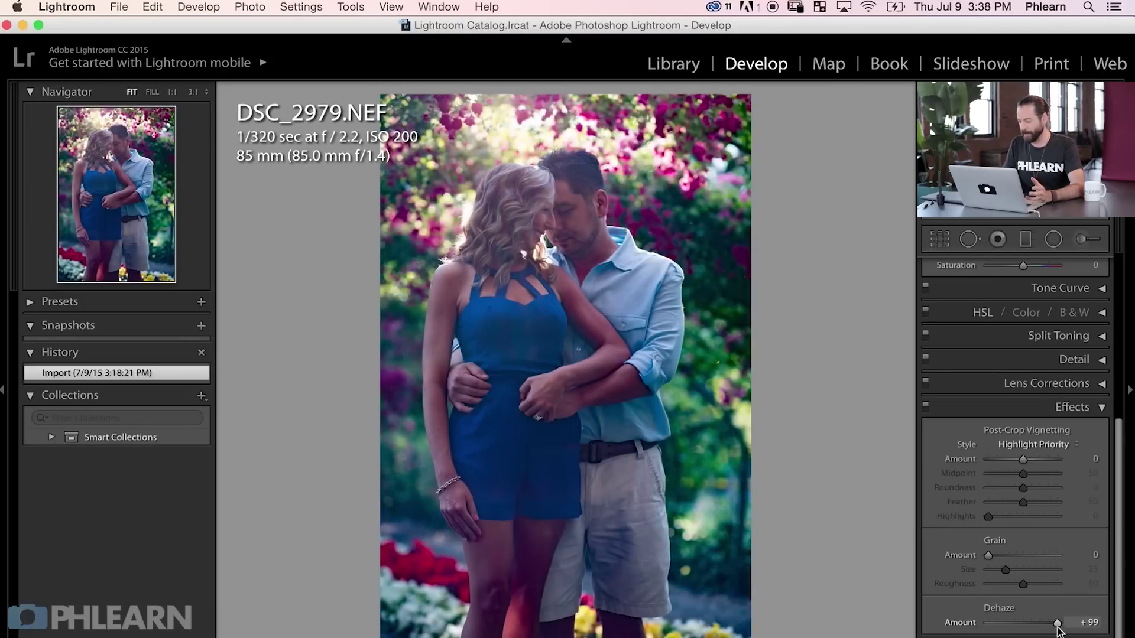
mouse_move(1058, 632)
mouse_down()
mouse_move(1026, 632)
mouse_move(1055, 630)
mouse_up()
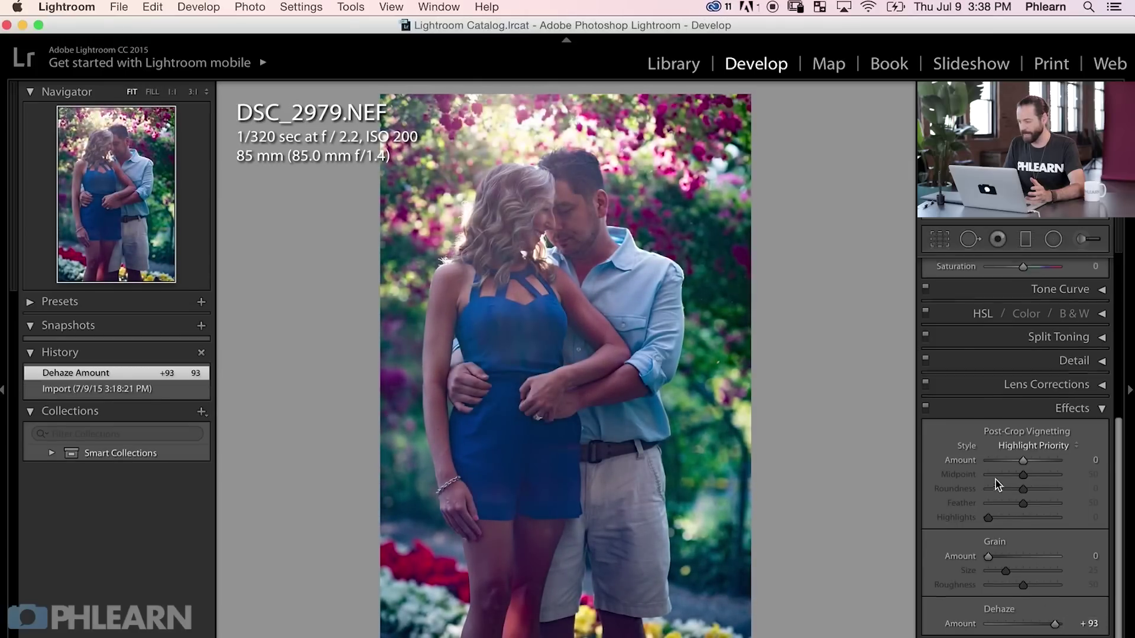
Step: Try then undo a vibrance change, lower Saturation to −15, and compare against the Import state
scroll(999, 483, up, 5)
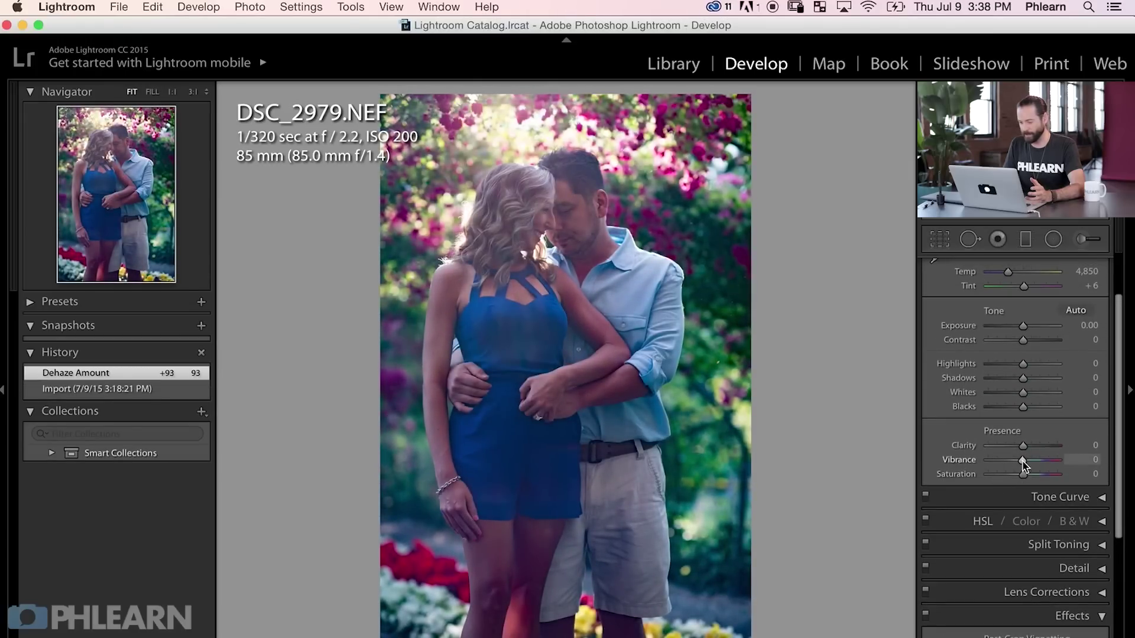
mouse_move(1024, 465)
mouse_down()
mouse_move(1008, 463)
mouse_move(1021, 467)
mouse_up()
key(super+z)
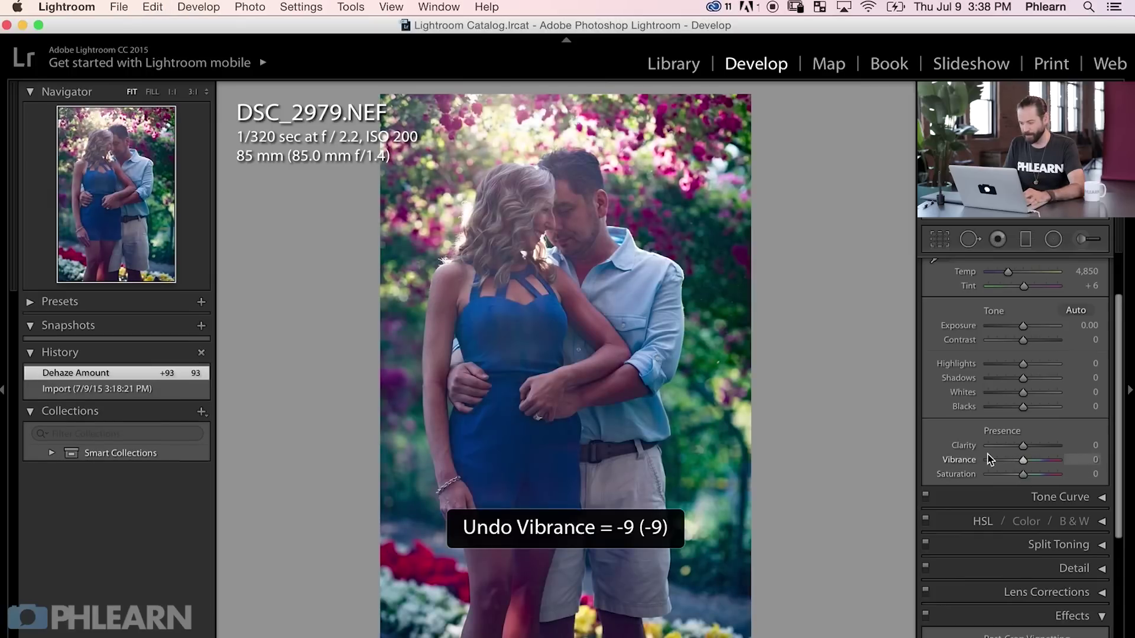
drag(1023, 473, 1019, 474)
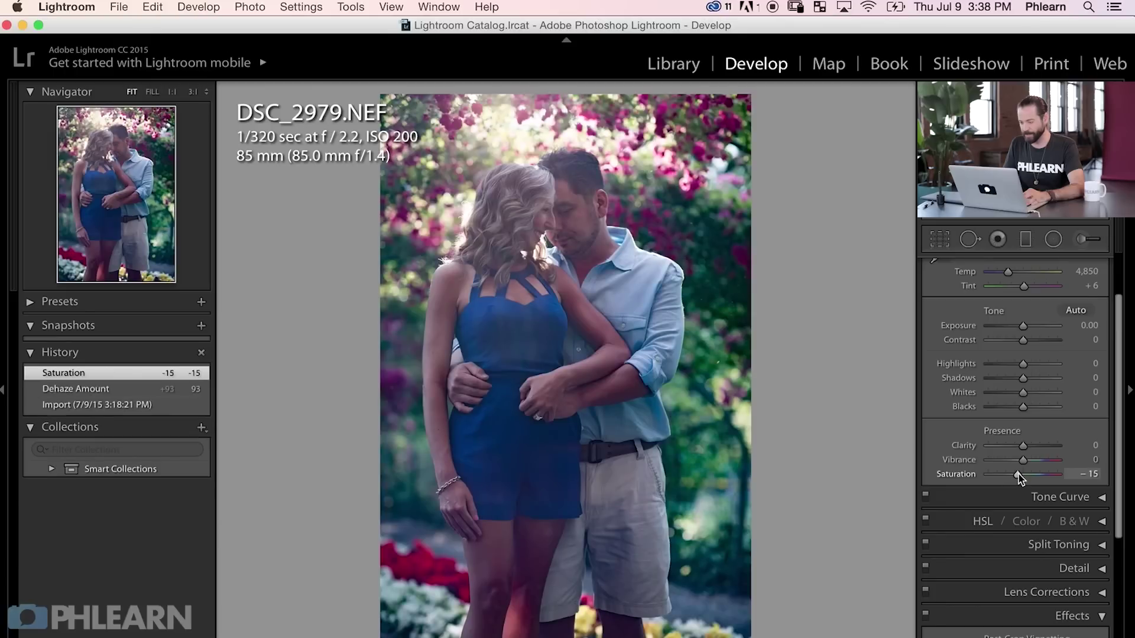
click(169, 405)
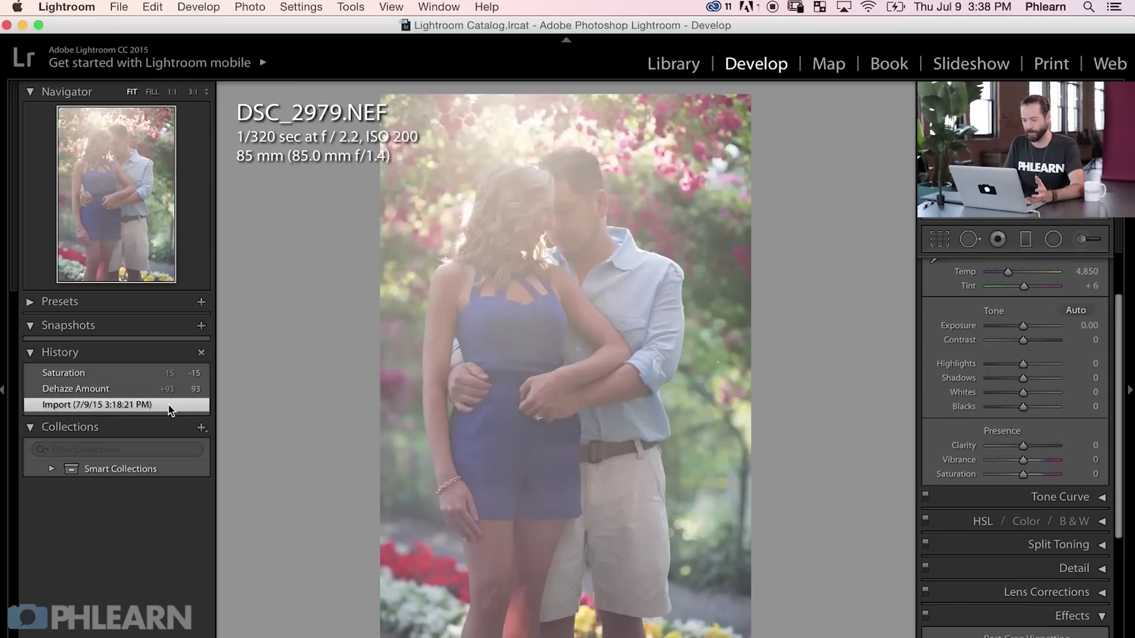
click(164, 375)
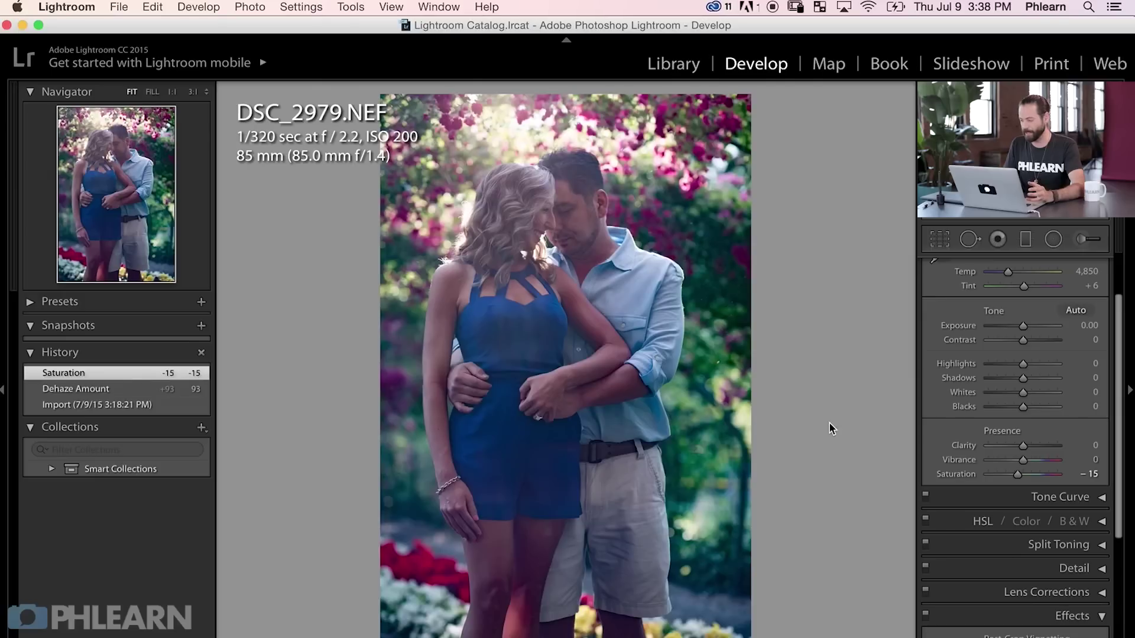
Step: Warm the Temp to 6,393 and compare it with the original imported photo
mouse_move(1011, 275)
mouse_down()
mouse_move(1023, 275)
mouse_move(1002, 275)
mouse_move(1021, 272)
mouse_up()
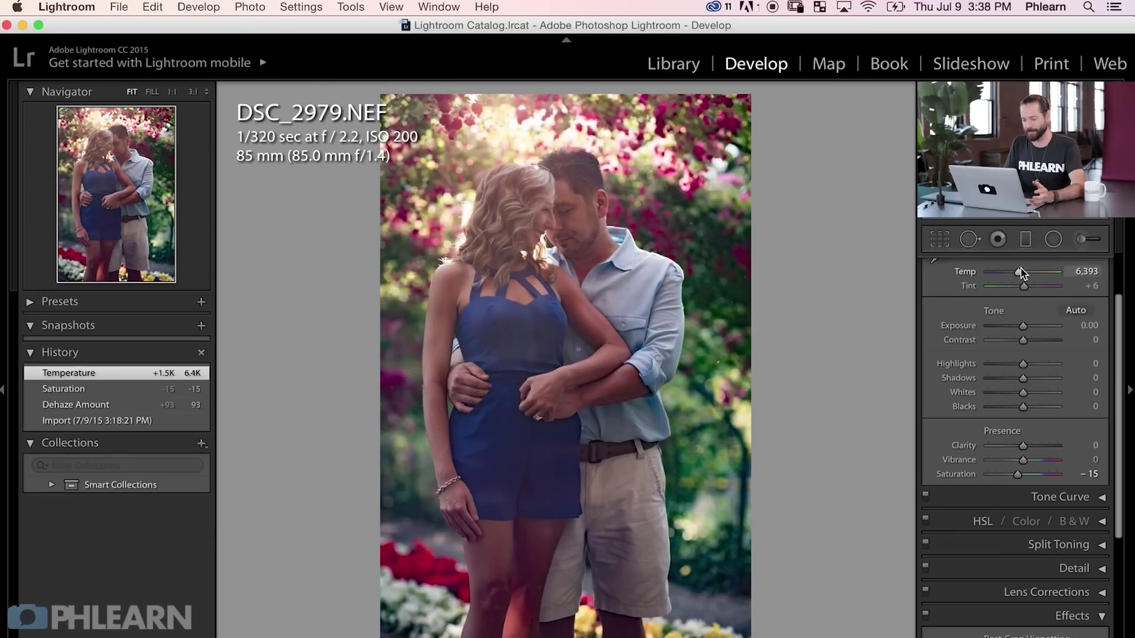
click(175, 422)
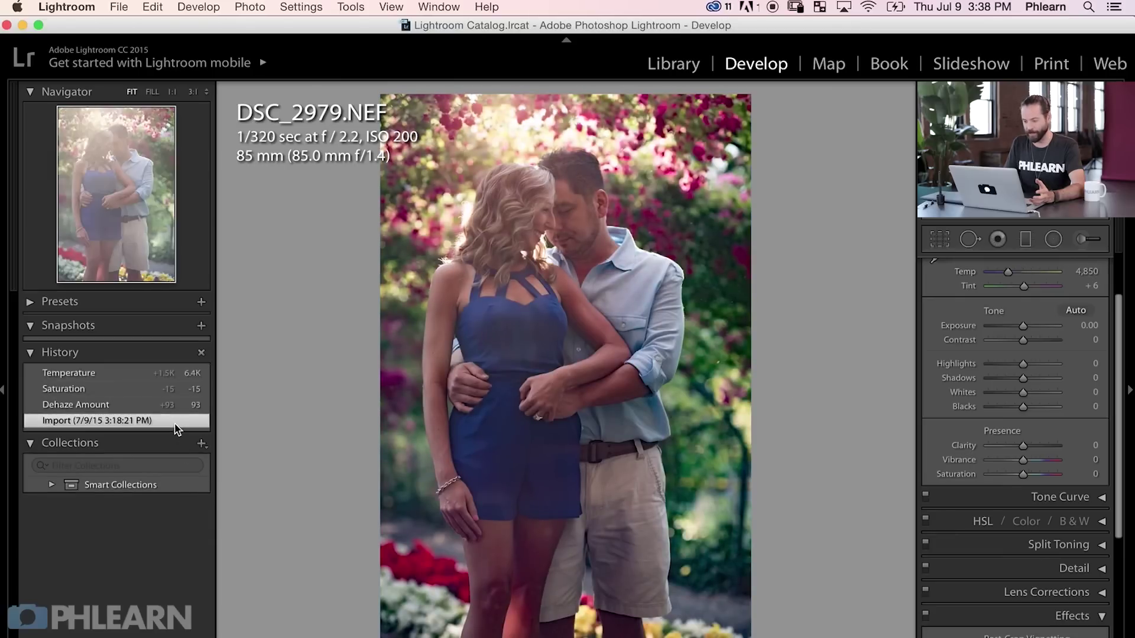
click(148, 373)
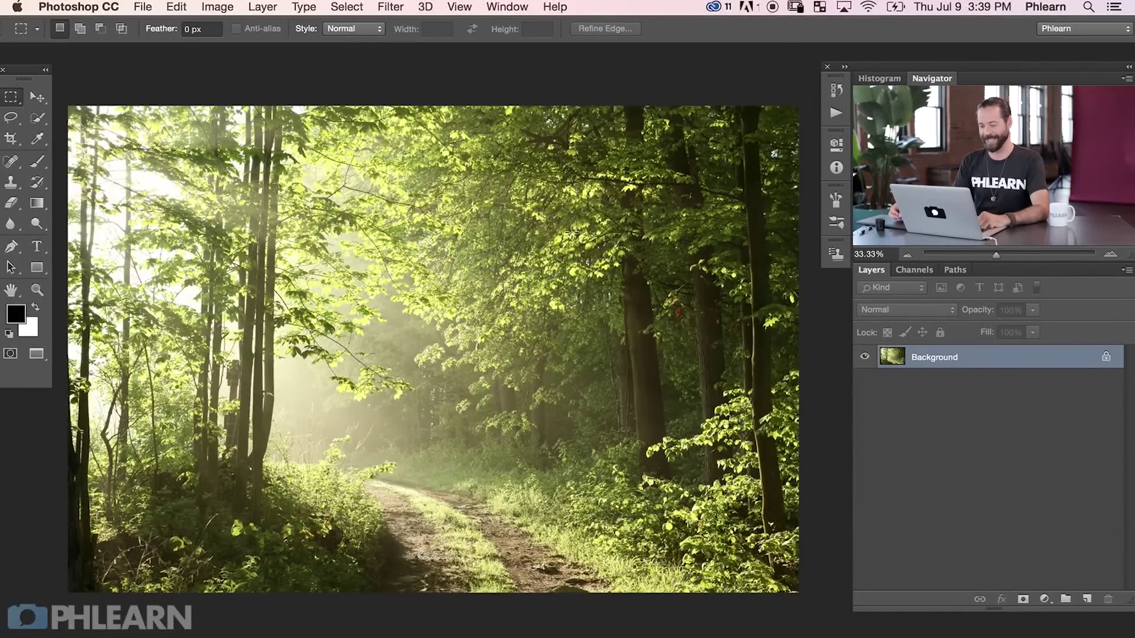
Step: Pan the forest path photo slightly with the Hand tool
mouse_move(431, 371)
mouse_down()
mouse_move(422, 376)
mouse_move(432, 378)
mouse_up()
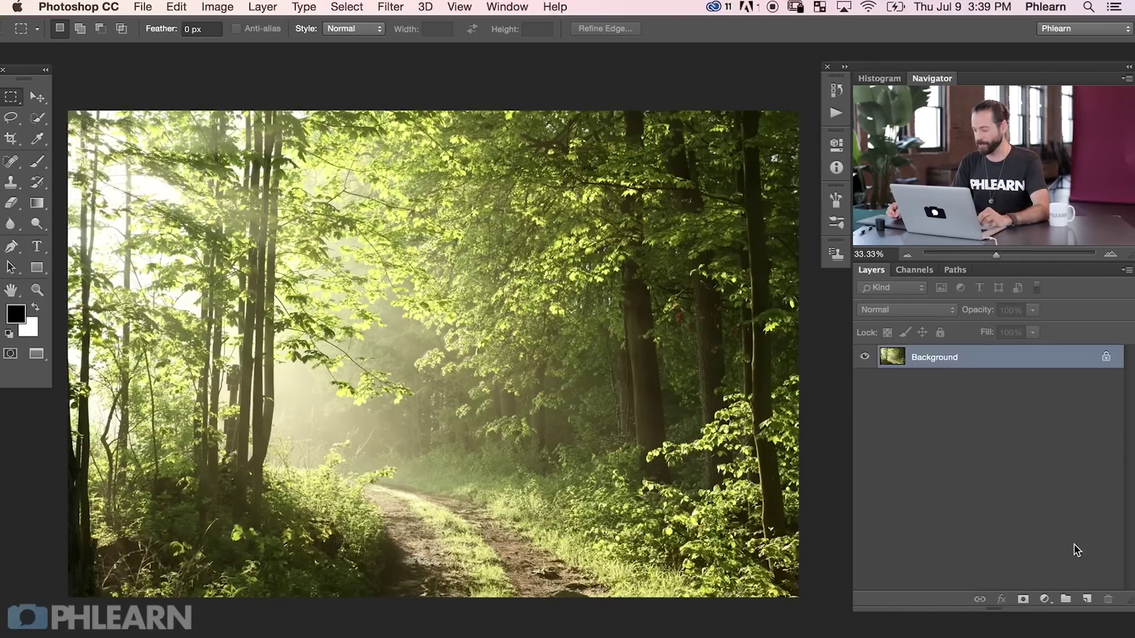
Step: Add an empty Layer 1 above Background; dismiss the Difference Clouds selection error
click(1087, 598)
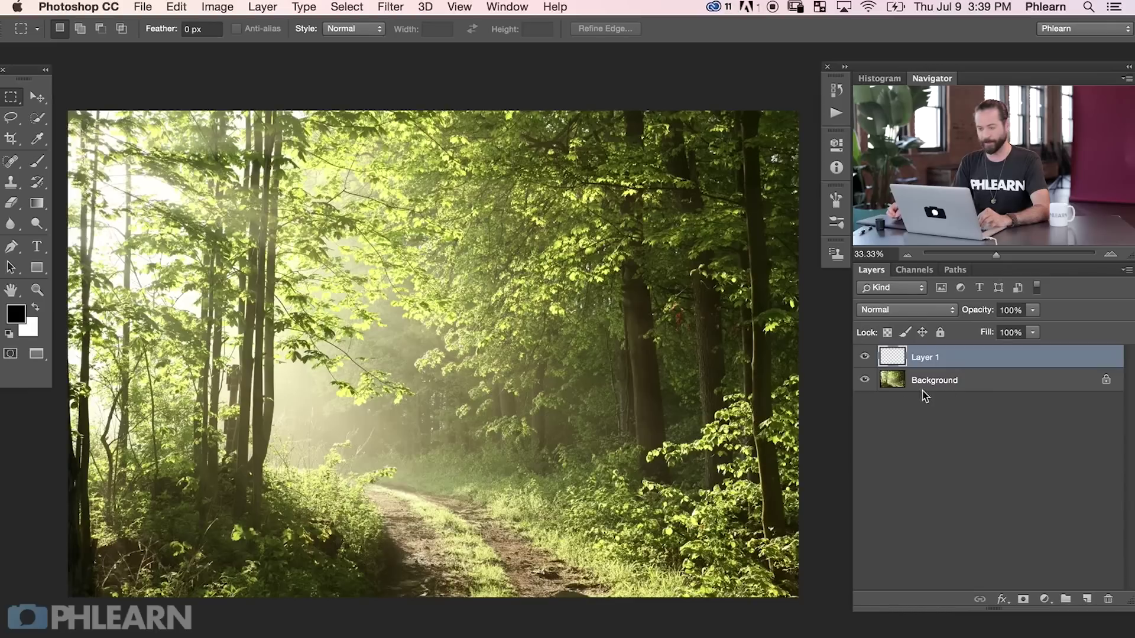
click(390, 7)
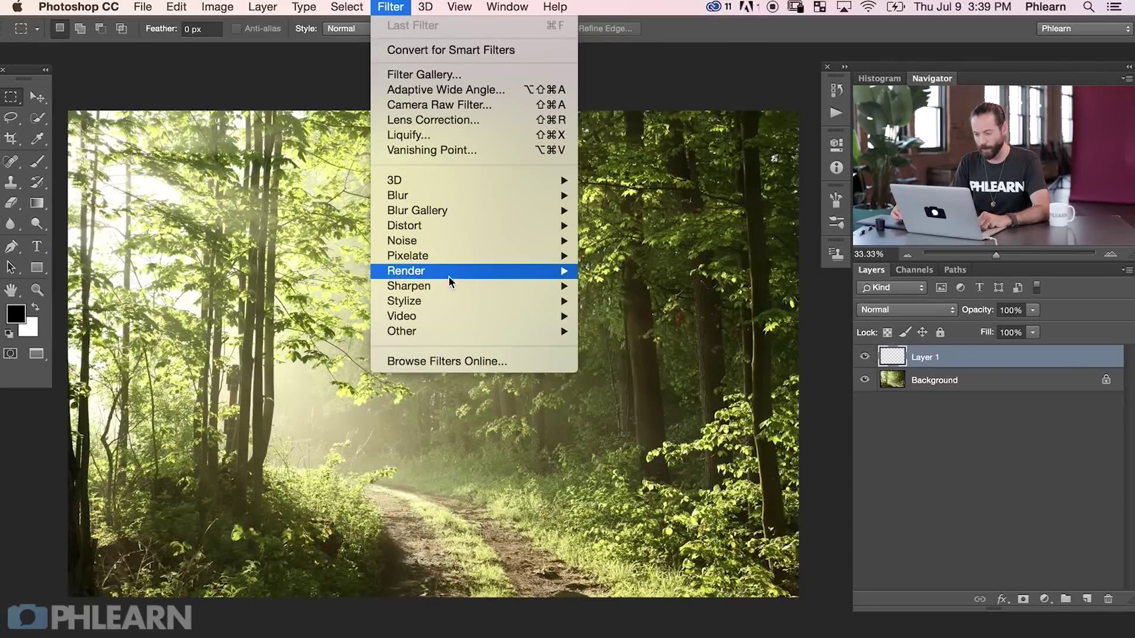
mouse_move(450, 277)
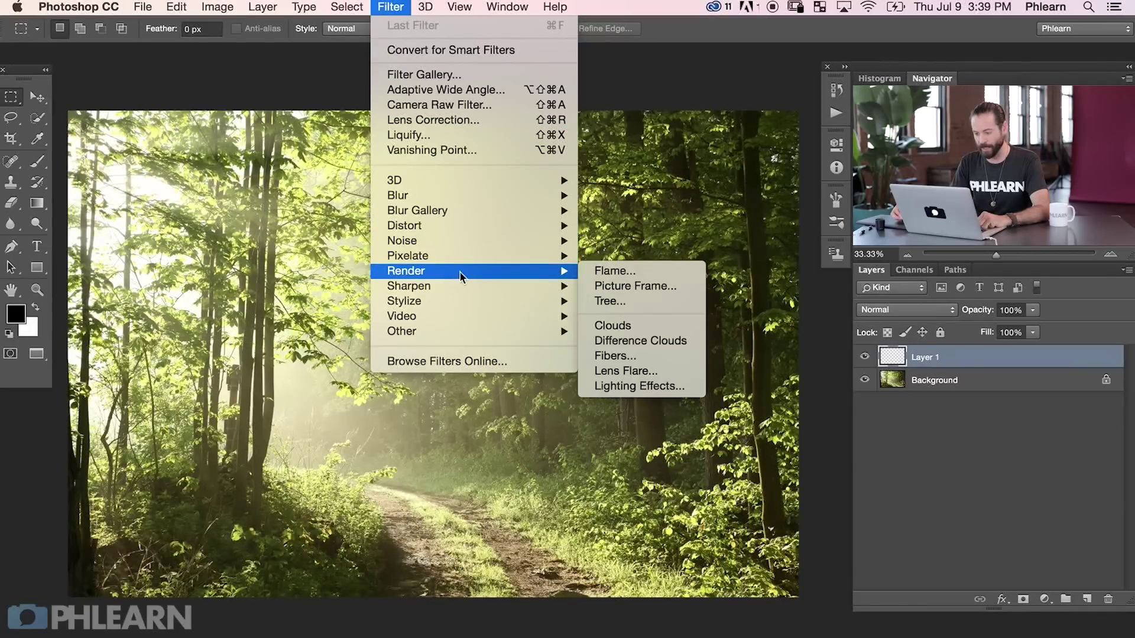
click(664, 341)
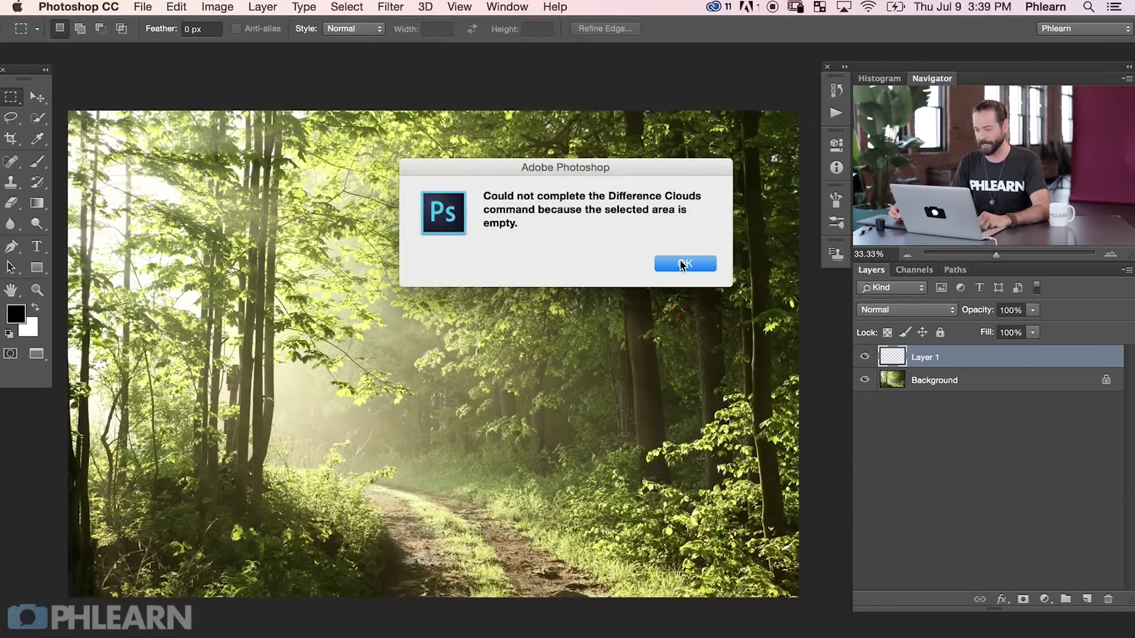
click(682, 265)
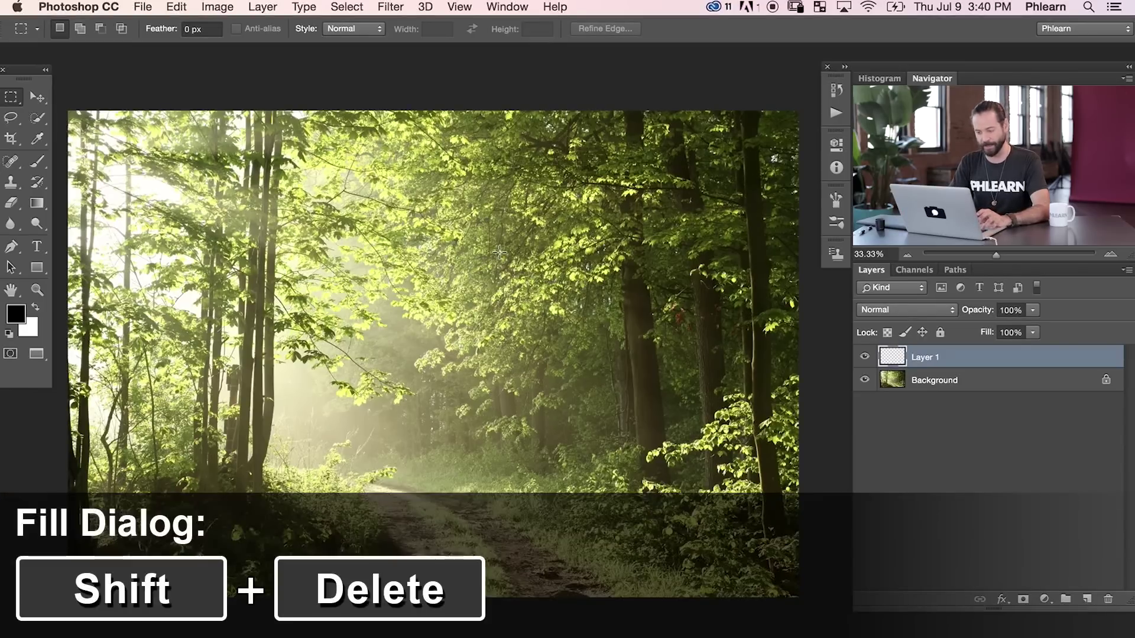
Step: Fill Layer 1 with 50% Gray using the Fill dialog
key(shift+BackSpace)
click(579, 273)
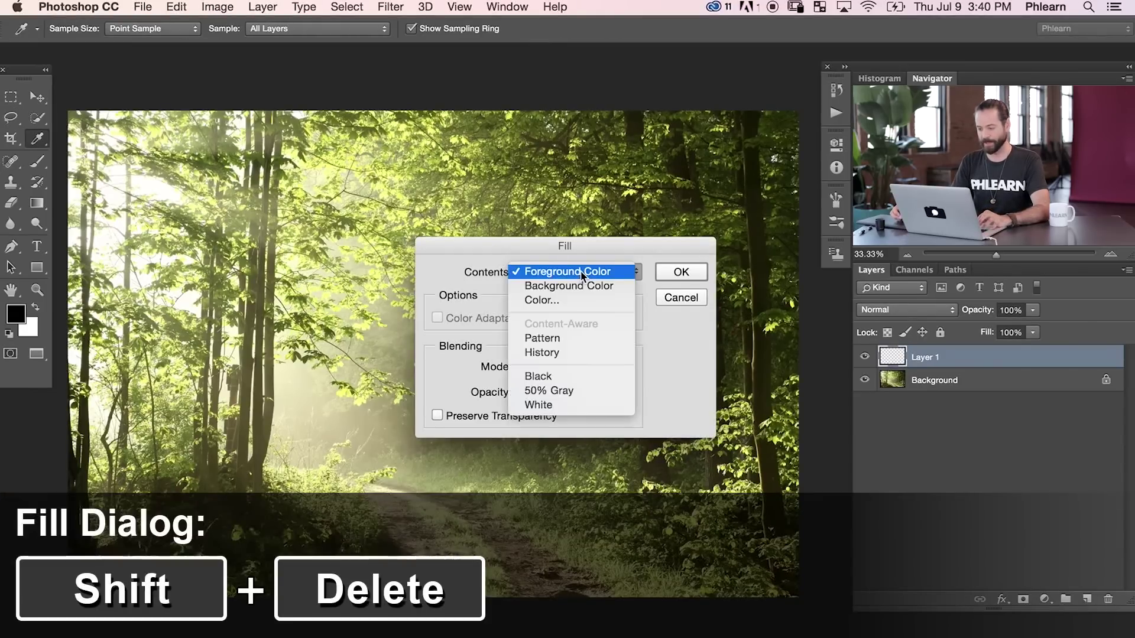
click(584, 391)
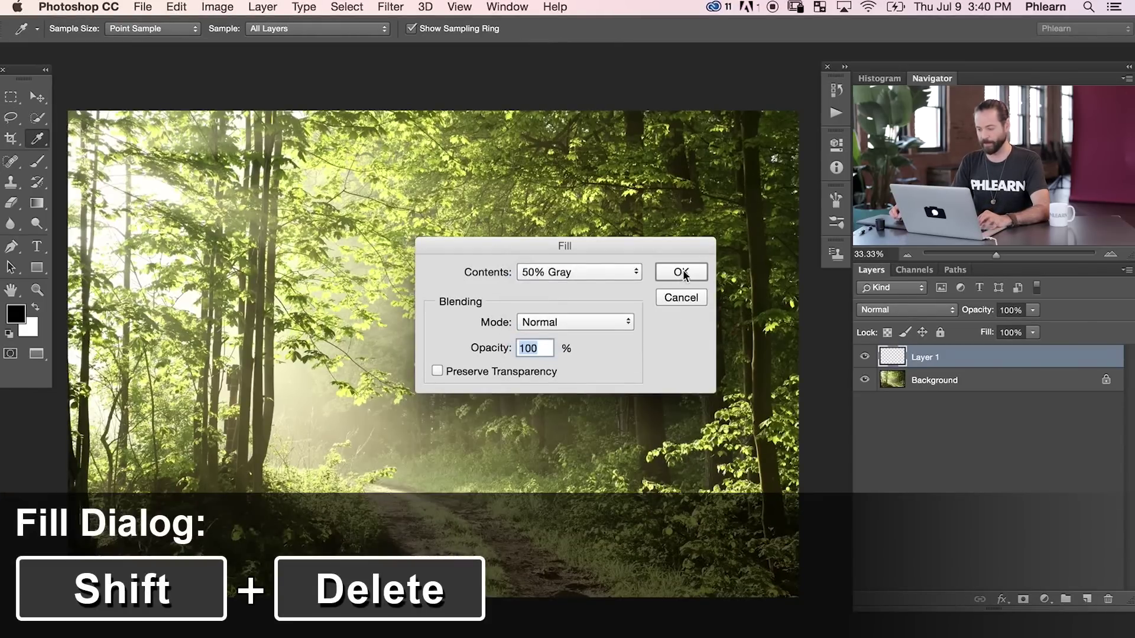
click(680, 271)
Step: Render Difference Clouds from Filter > Render onto the gray Layer 1
key(m)
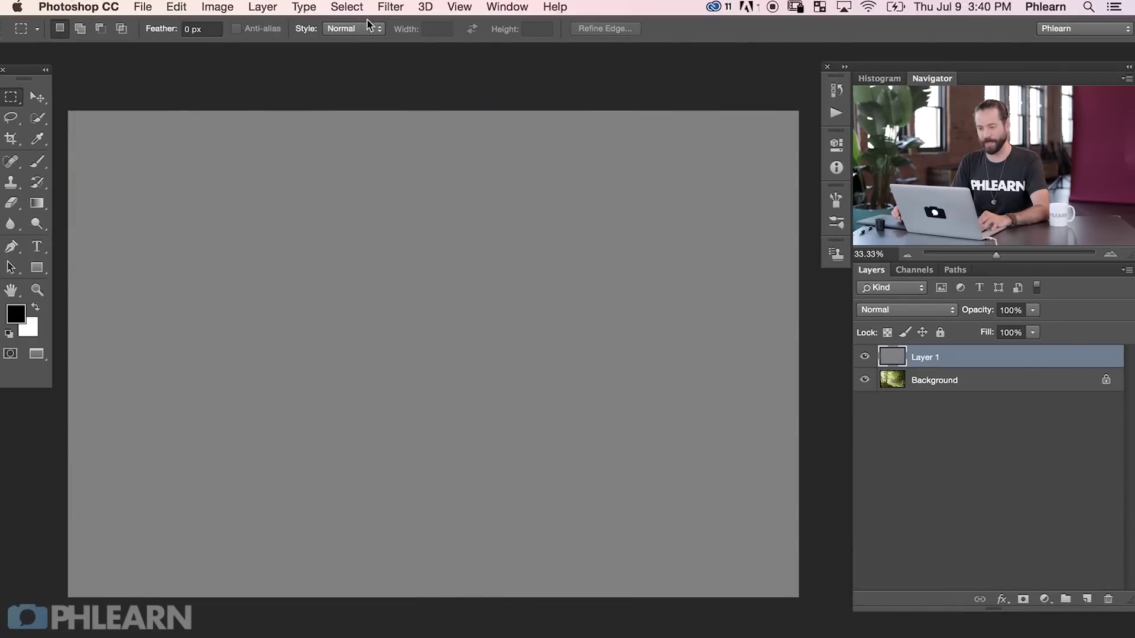
click(390, 6)
mouse_move(467, 271)
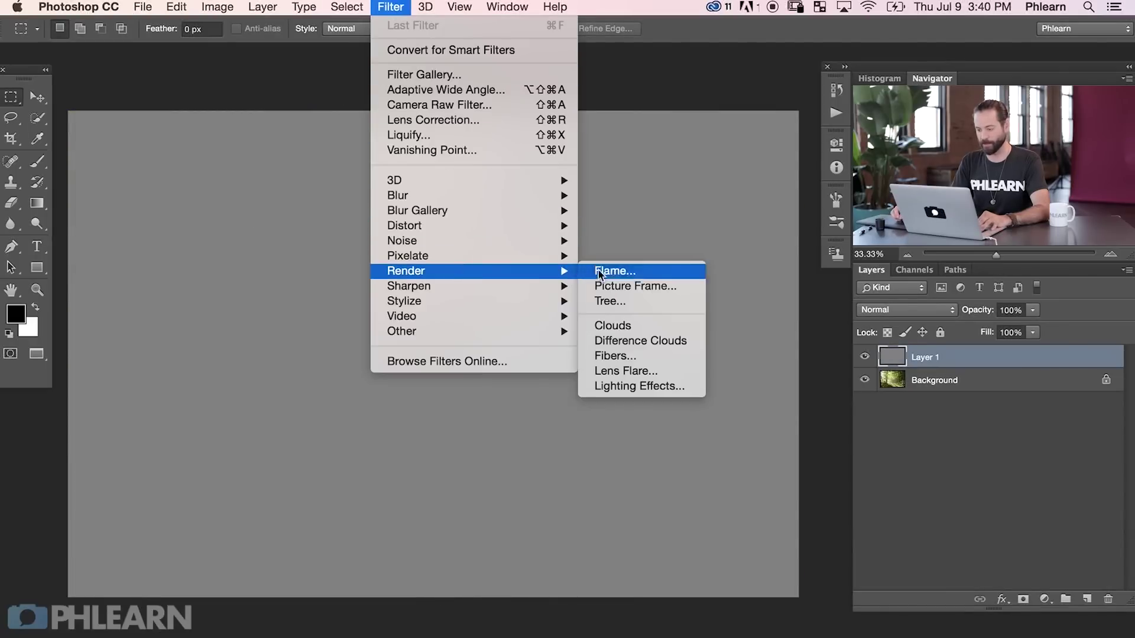
click(676, 345)
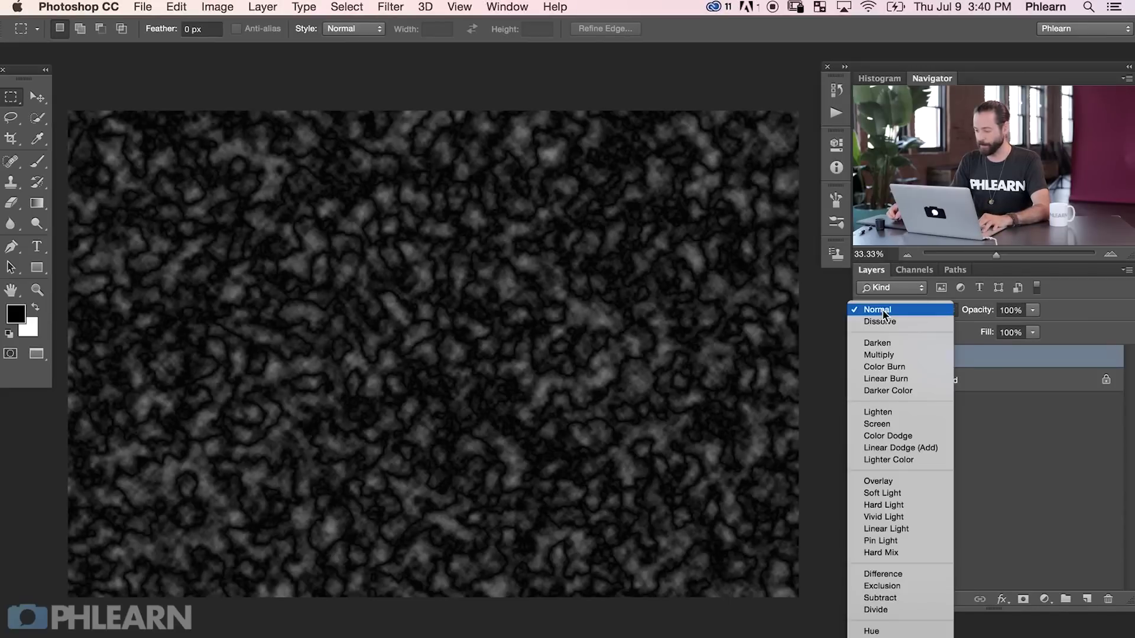
Step: Blend Layer 1 in Screen mode, shift the clouds slightly down, and start Free Transform
click(915, 424)
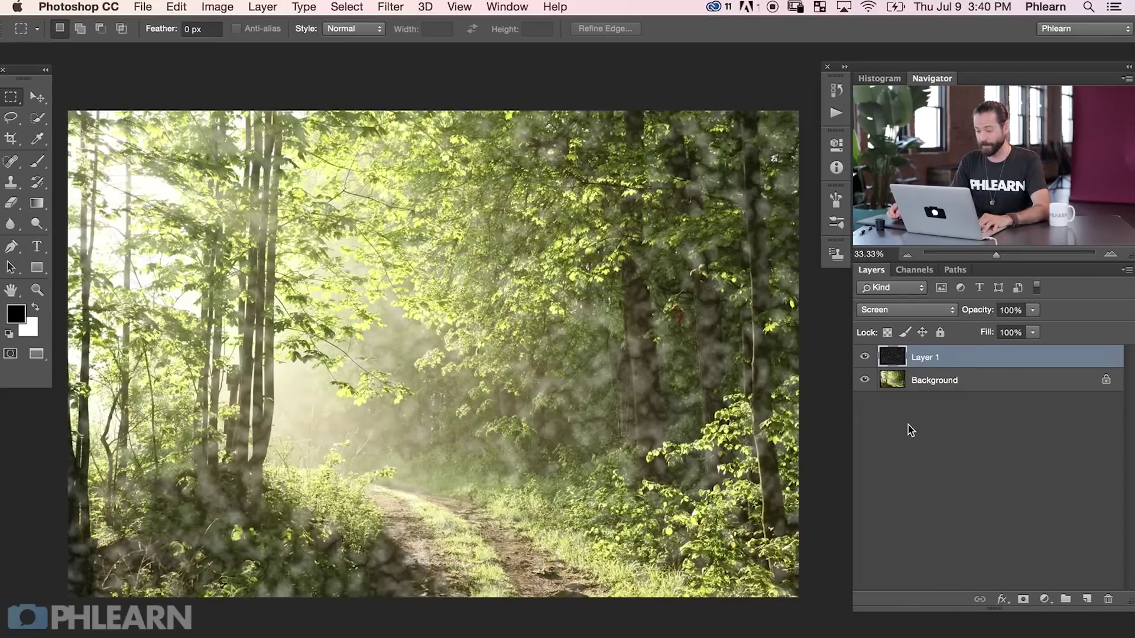
key(v)
drag(520, 372, 520, 397)
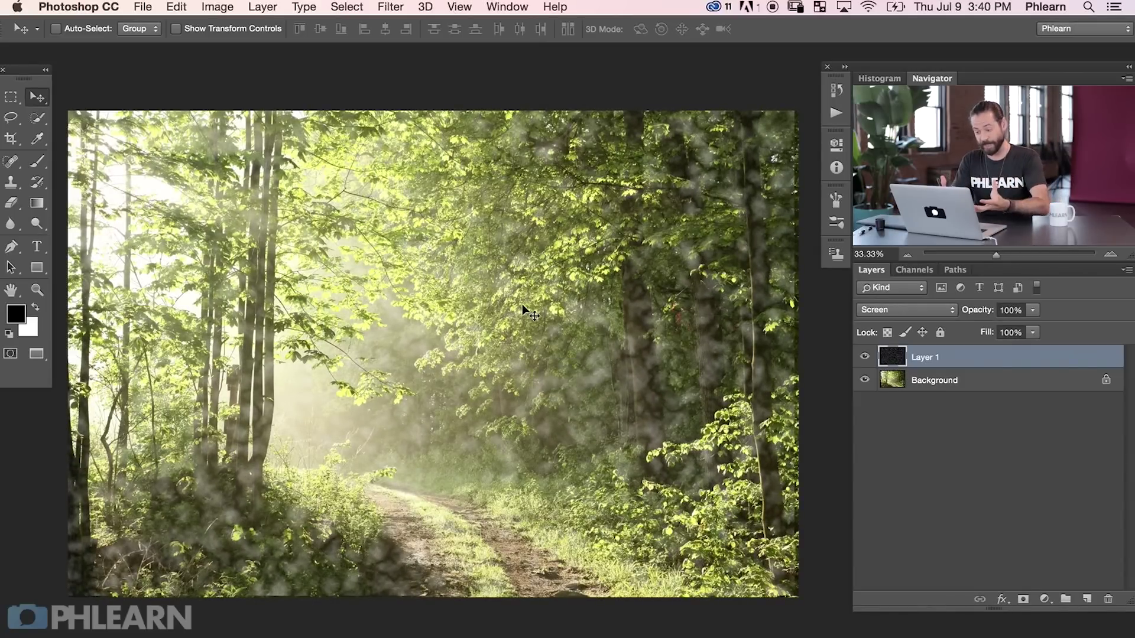
key(super)
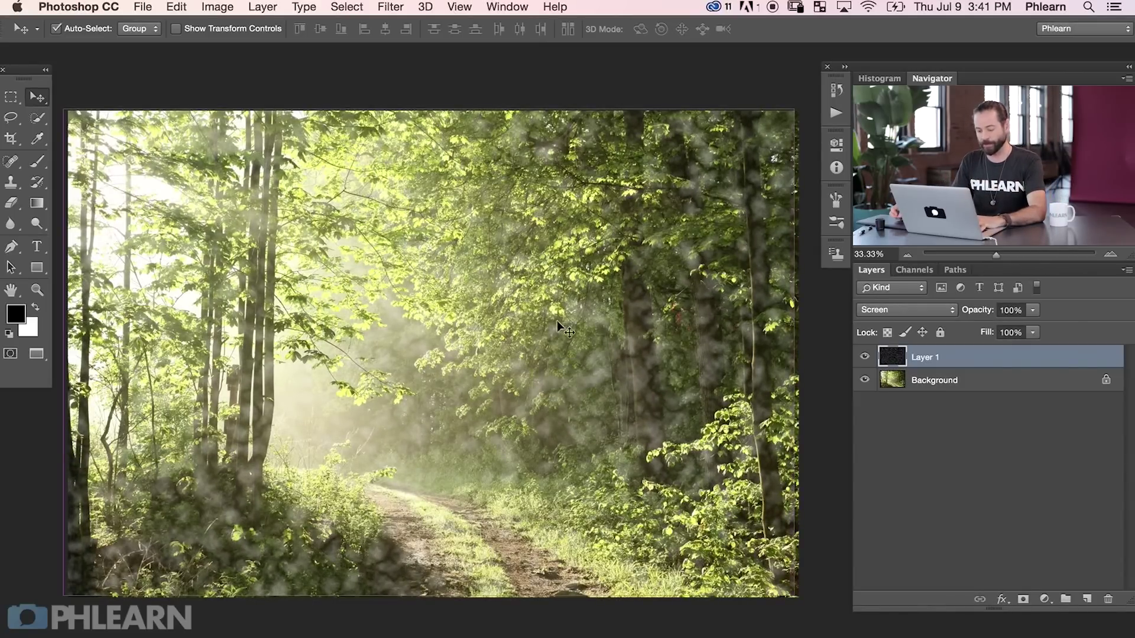
key(super+t)
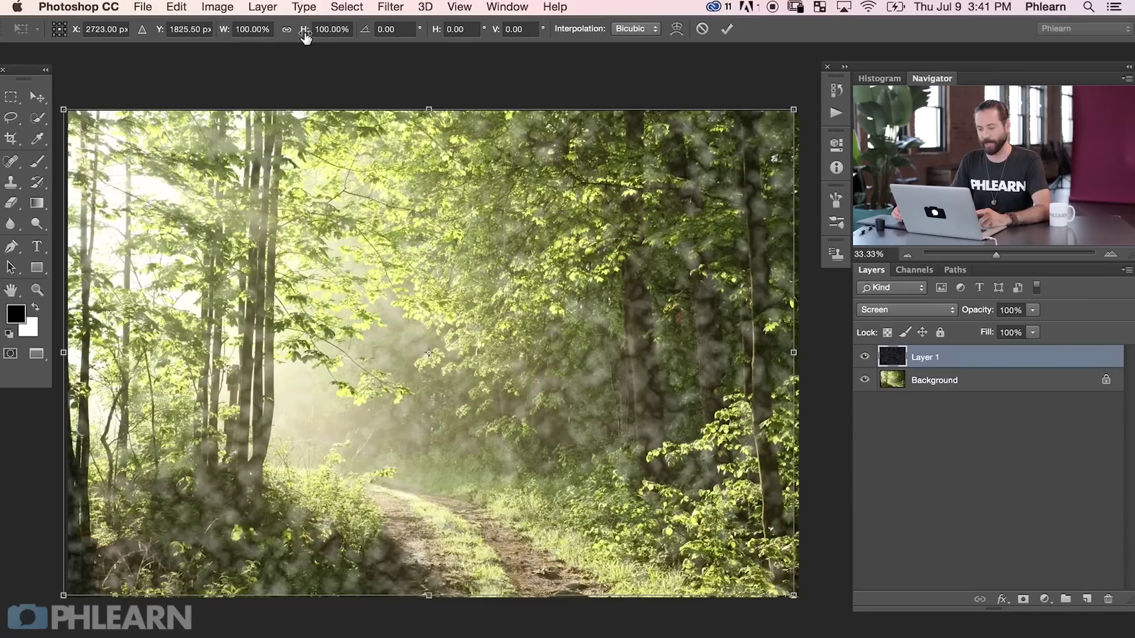
Step: Widen the cloud layer in stages through 183% to 321% width
drag(226, 34, 255, 34)
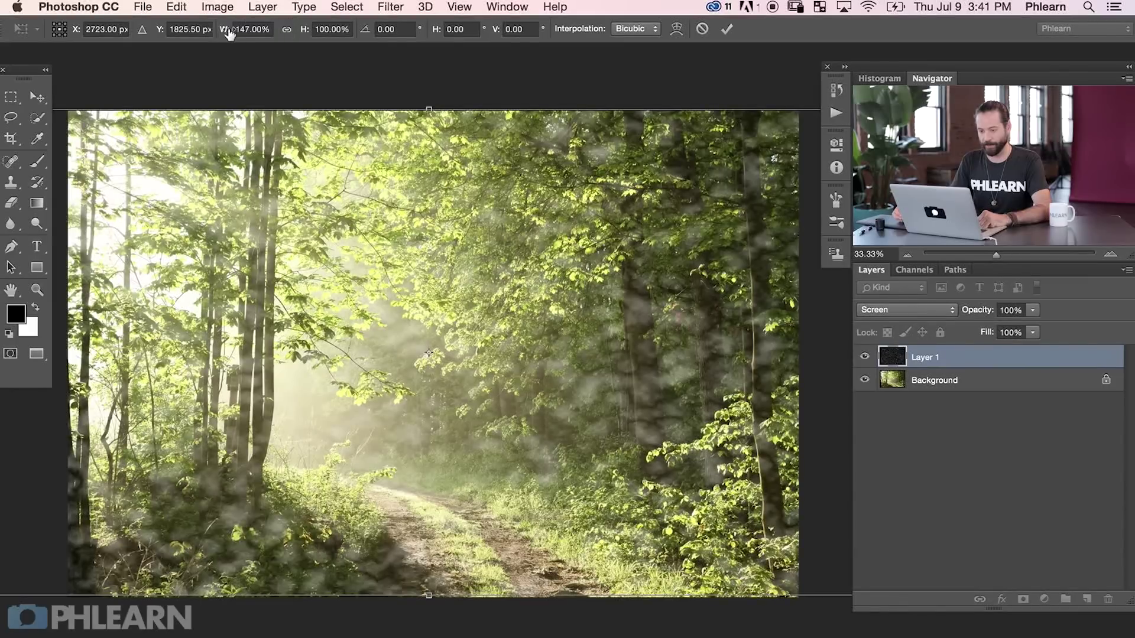
click(228, 32)
text(183)
key(Return)
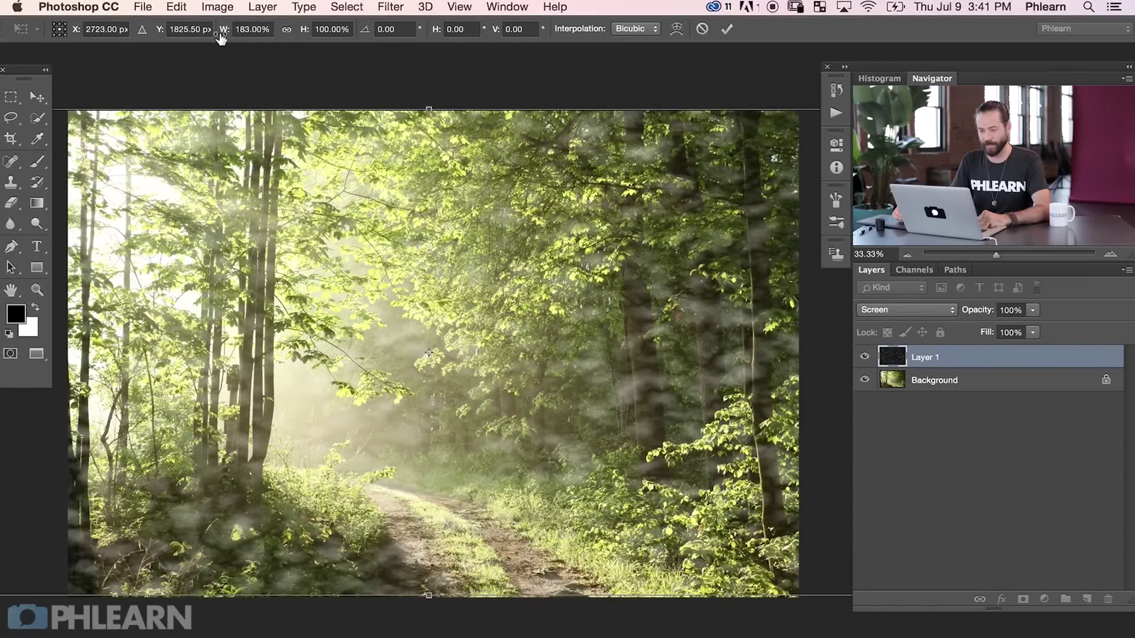
drag(221, 38, 312, 31)
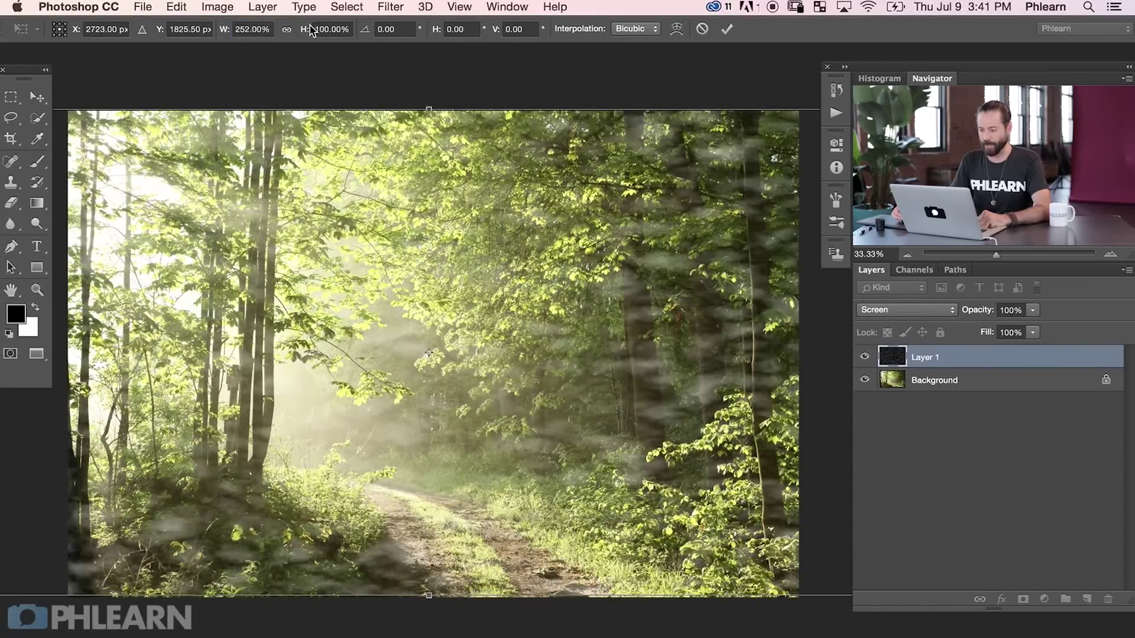
click(227, 33)
text(321)
key(Return)
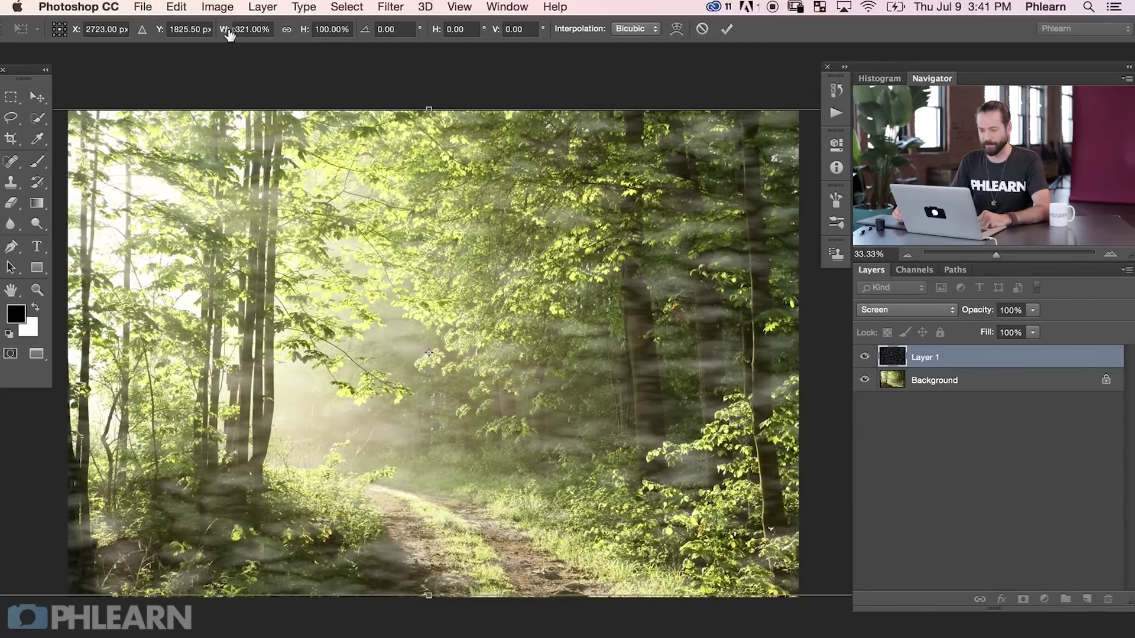
Step: Stretch the clouds further to 460% width, nudge them right and down, and commit
drag(229, 34, 281, 37)
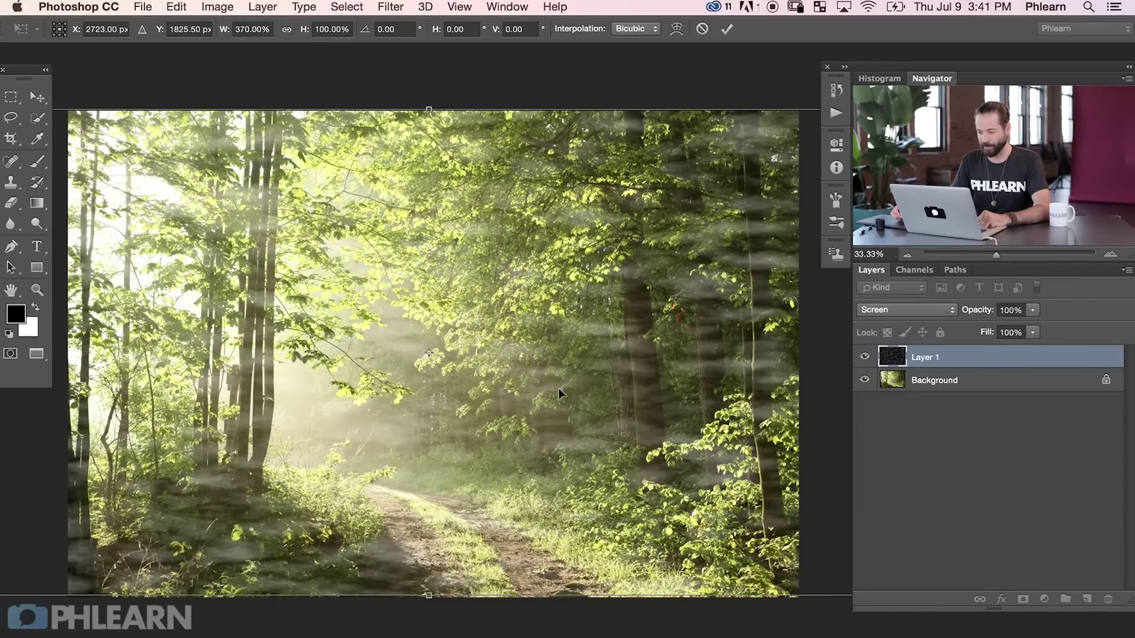
drag(559, 388, 592, 409)
click(286, 31)
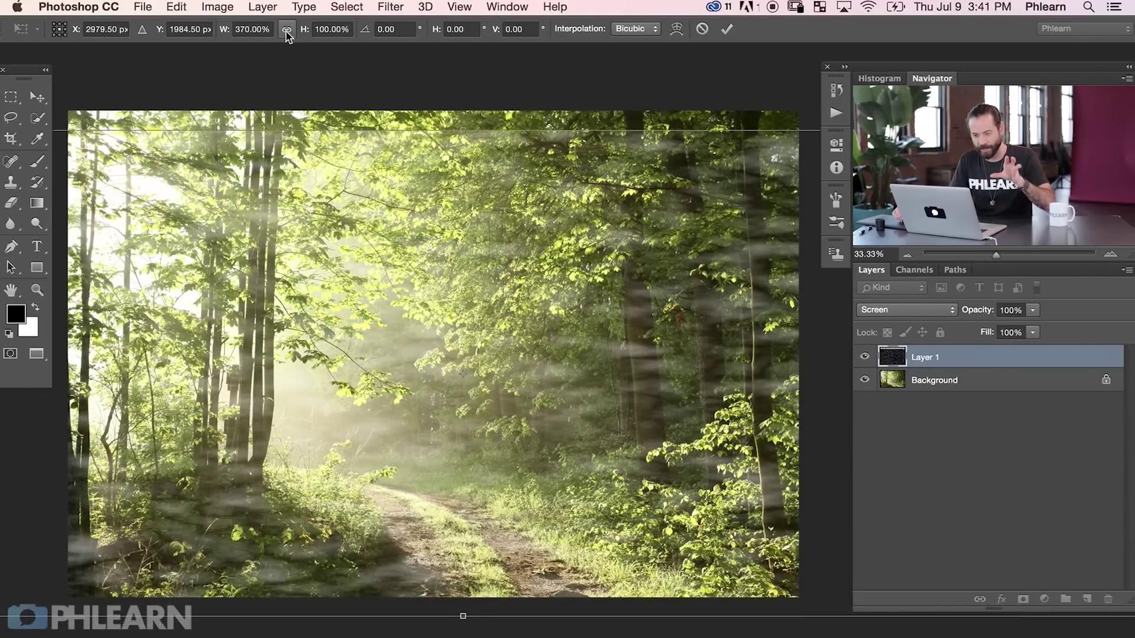
drag(226, 29, 298, 30)
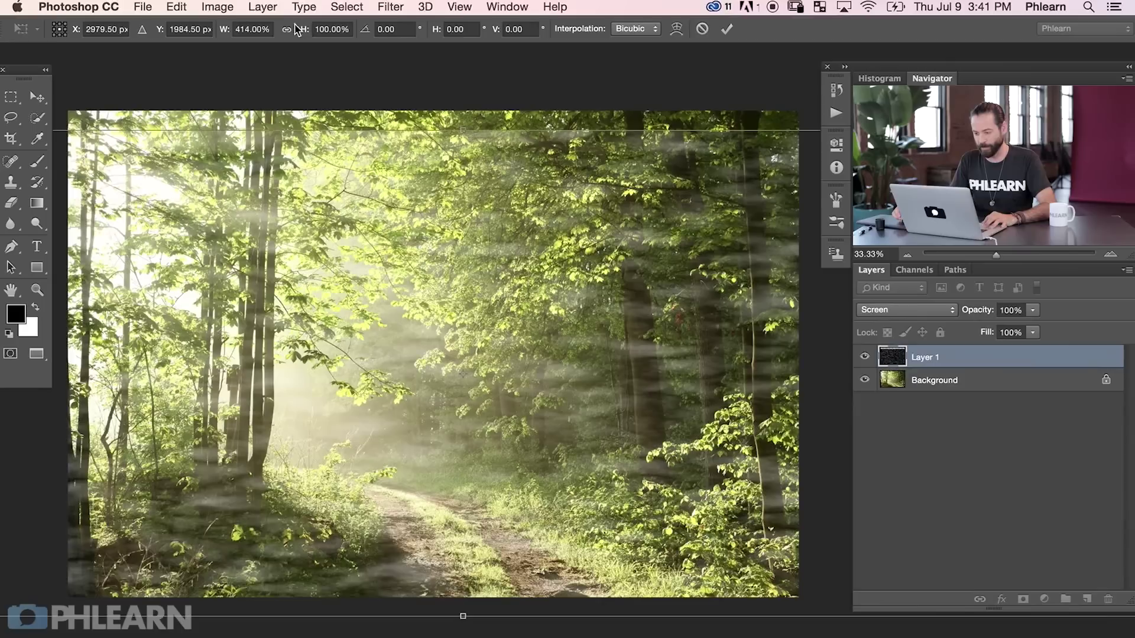
drag(224, 36, 278, 34)
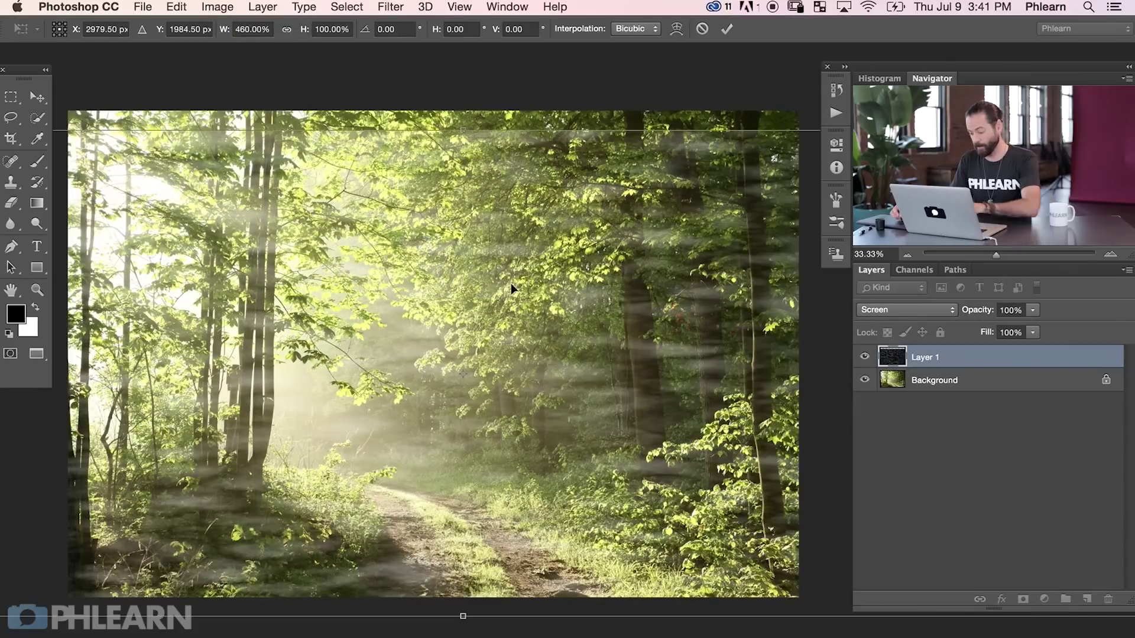
key(Return)
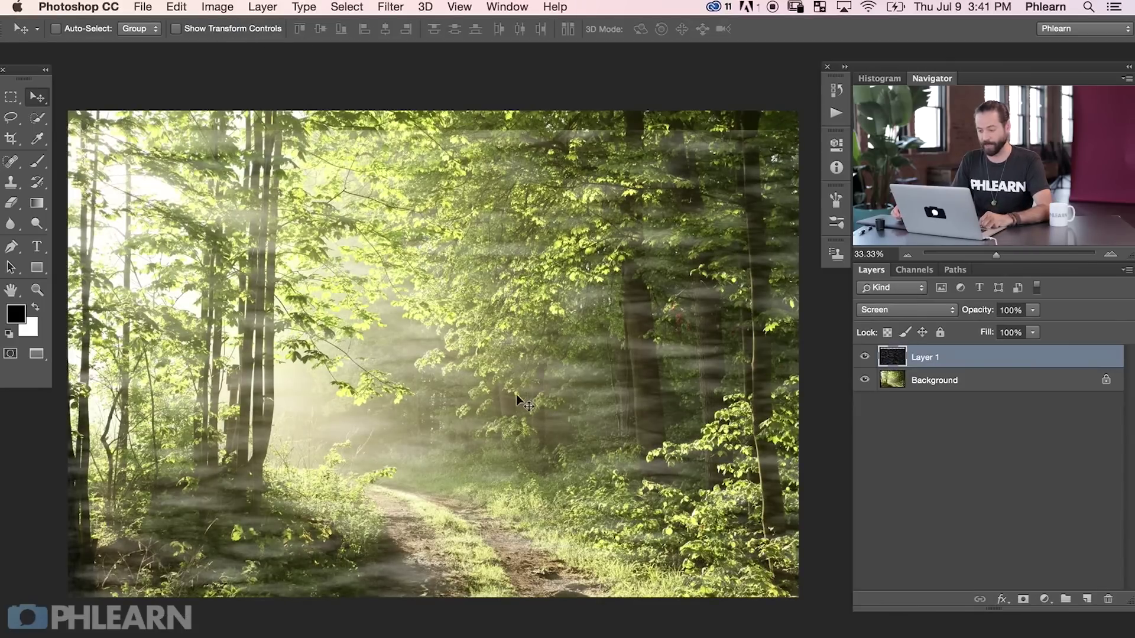
Step: Link W and H, scale the streaked clouds proportionally to about 145%, and commit
key(ctrl+t)
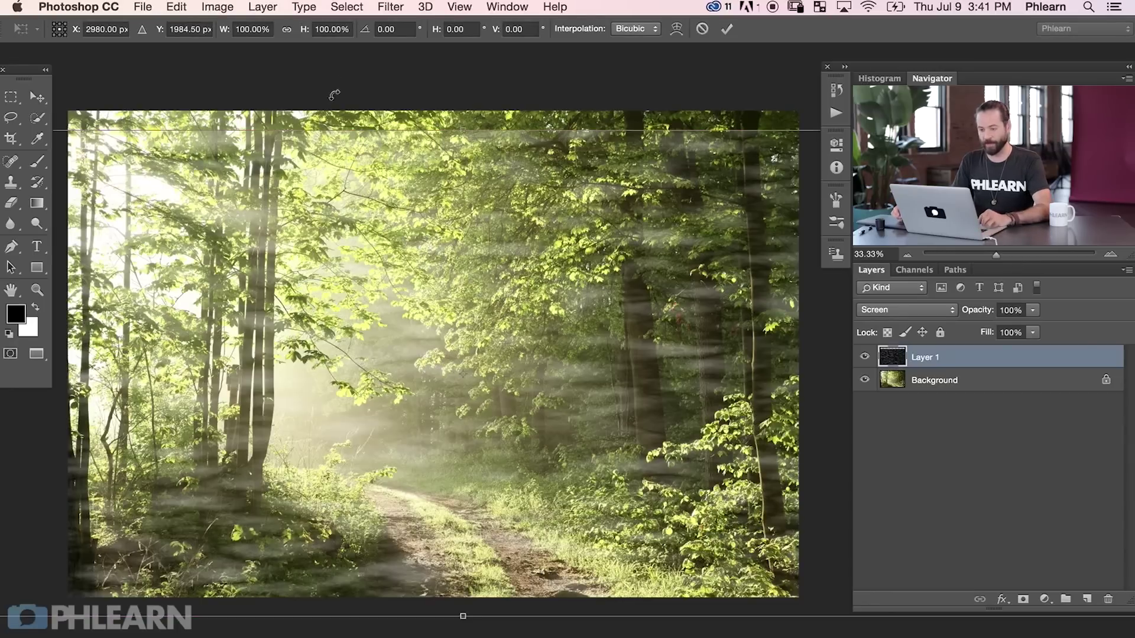
click(288, 30)
click(287, 30)
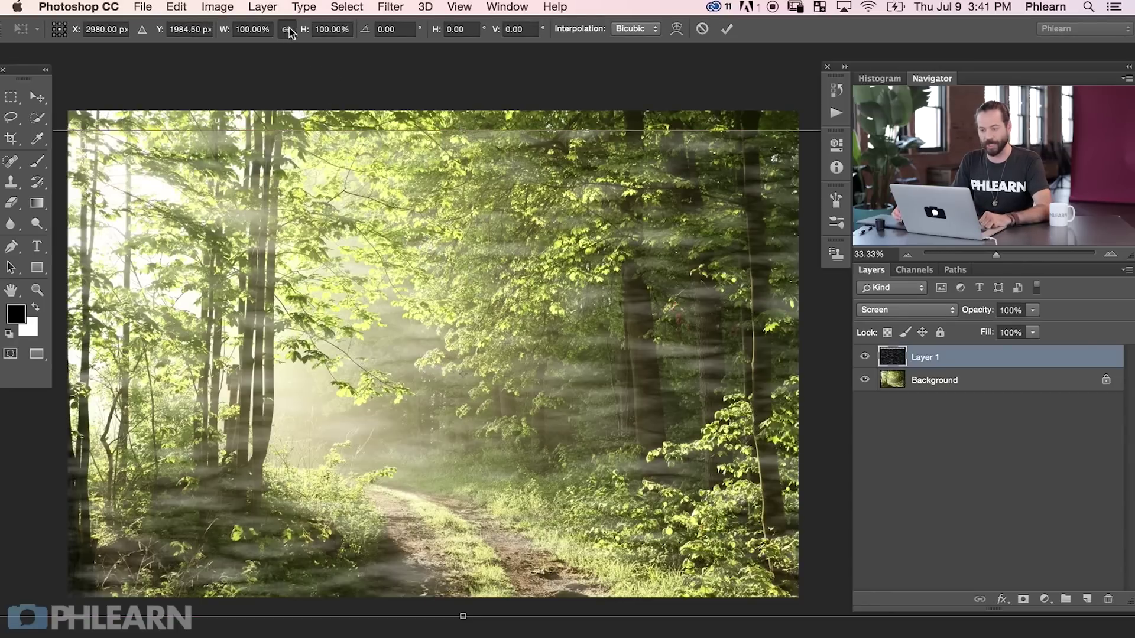
click(337, 30)
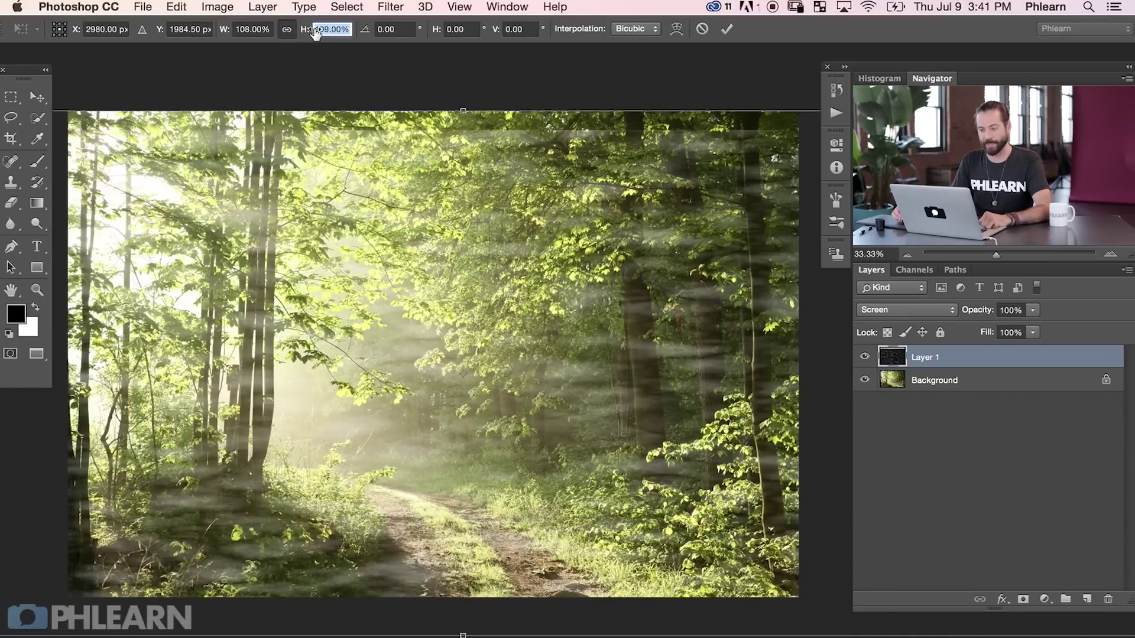
text(157)
key(Return)
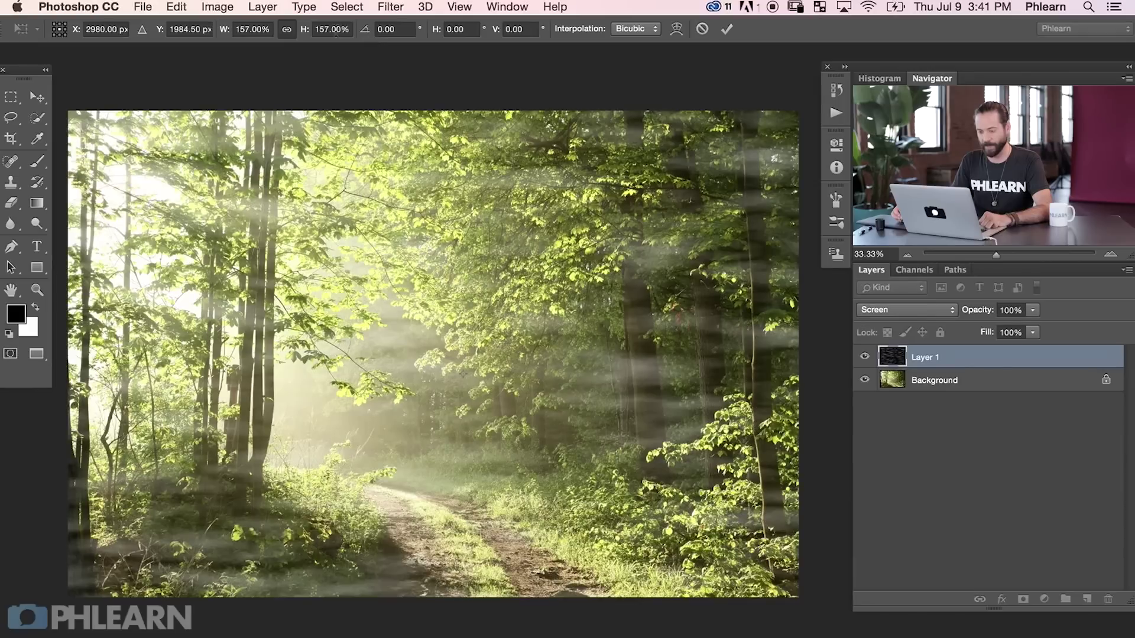
drag(293, 34, 391, 34)
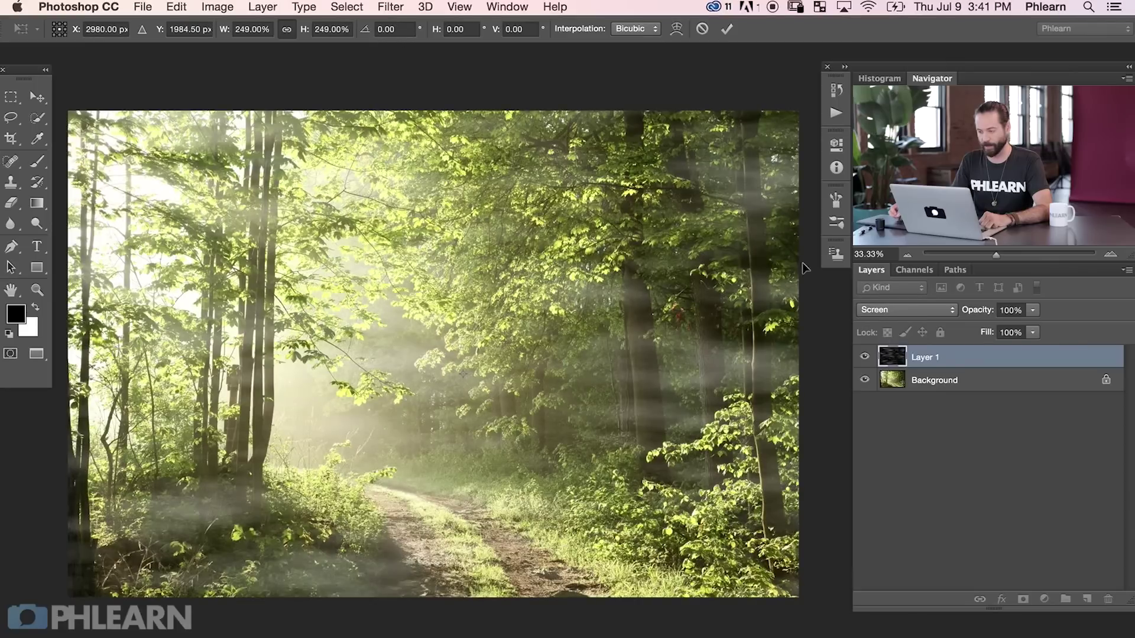
drag(304, 35, 144, 41)
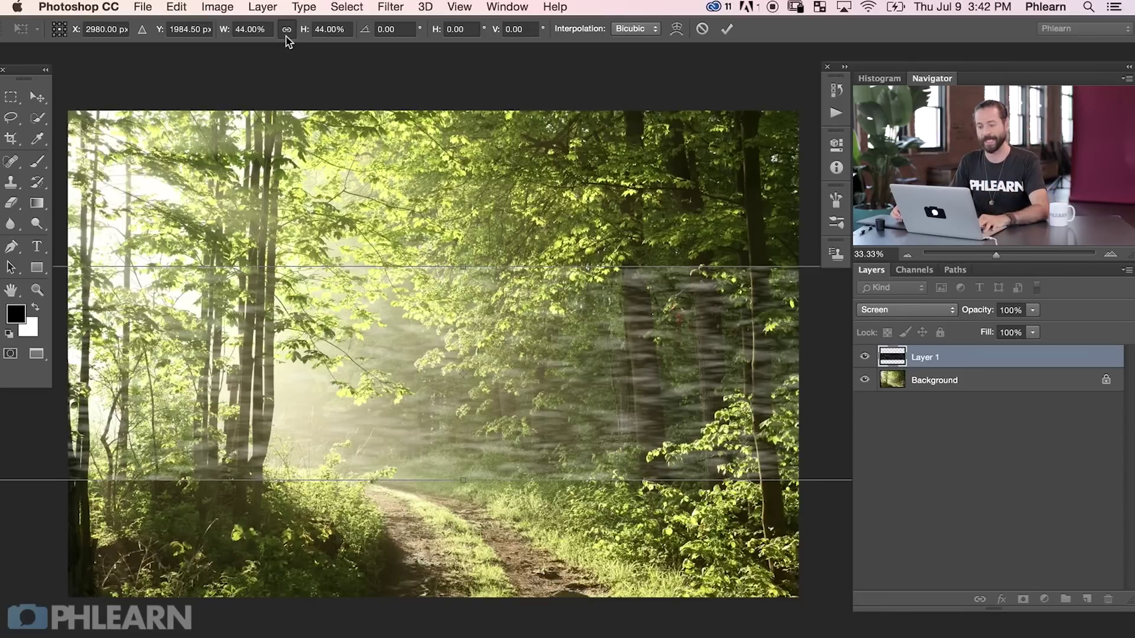
drag(302, 34, 383, 35)
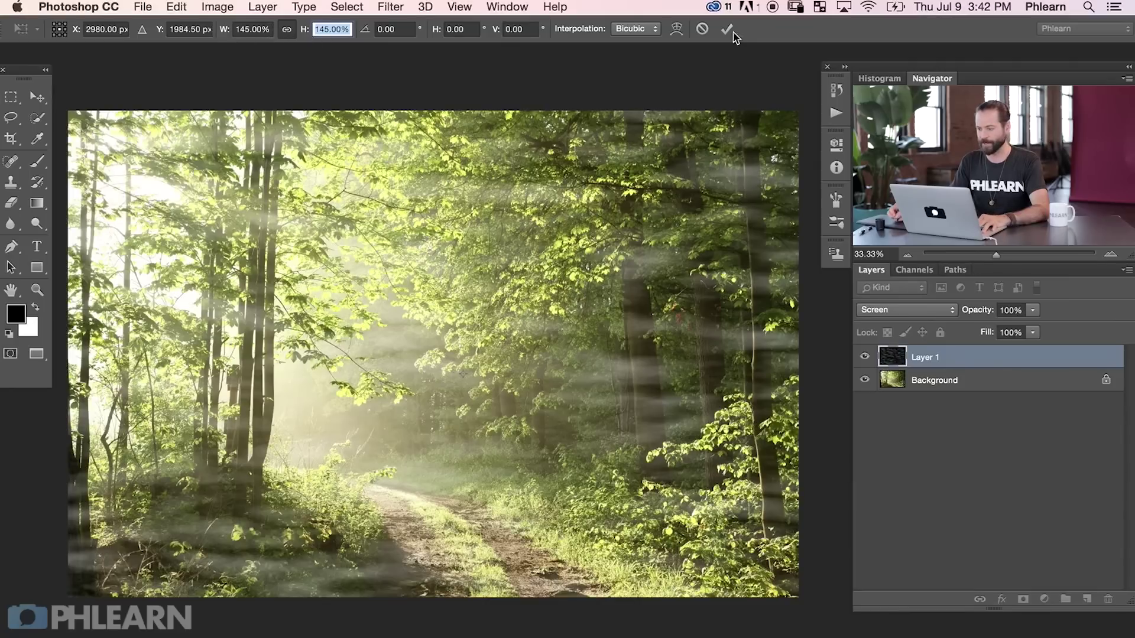
click(727, 29)
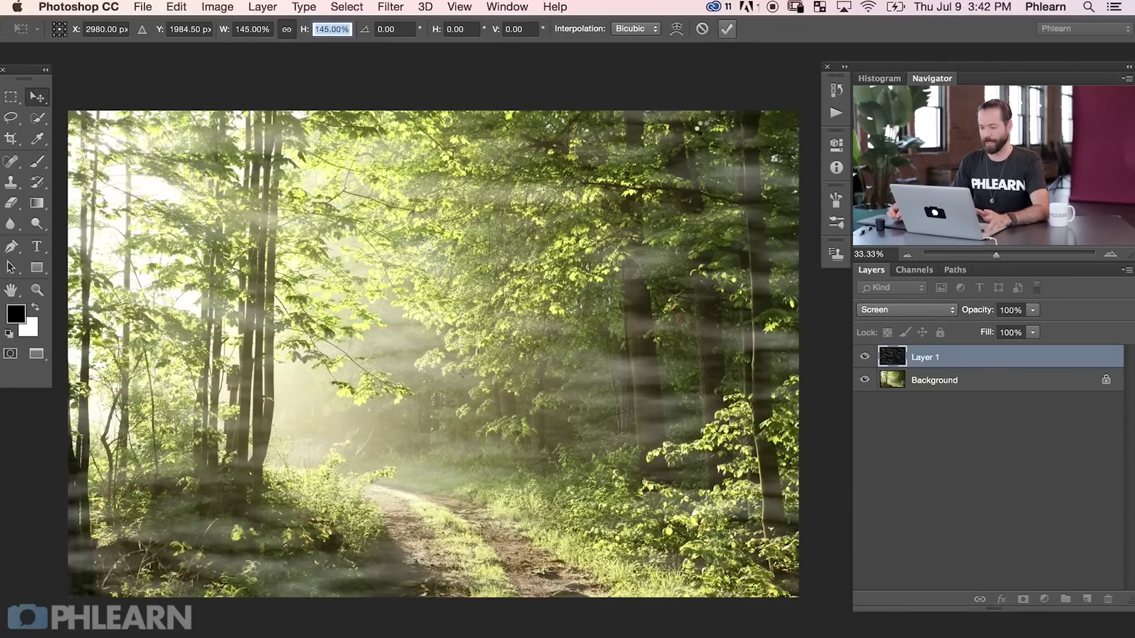
Step: Toggle Layer 1's visibility to compare the light rays, and dismiss the tablet battery alert
click(864, 357)
click(862, 357)
click(861, 358)
click(862, 358)
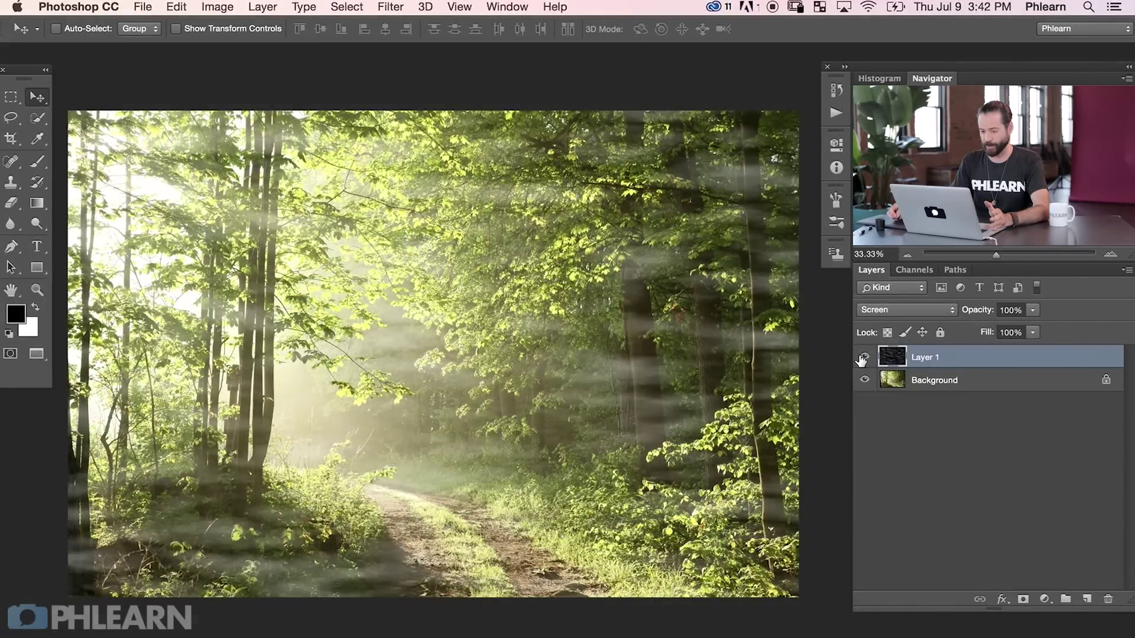
click(864, 357)
click(865, 358)
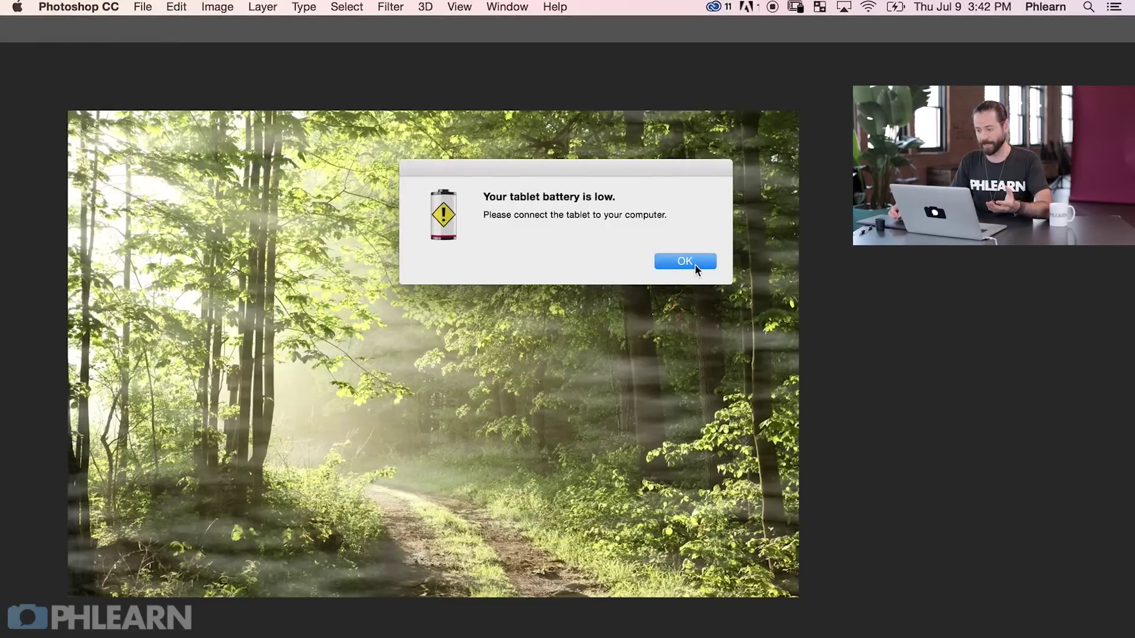
click(686, 262)
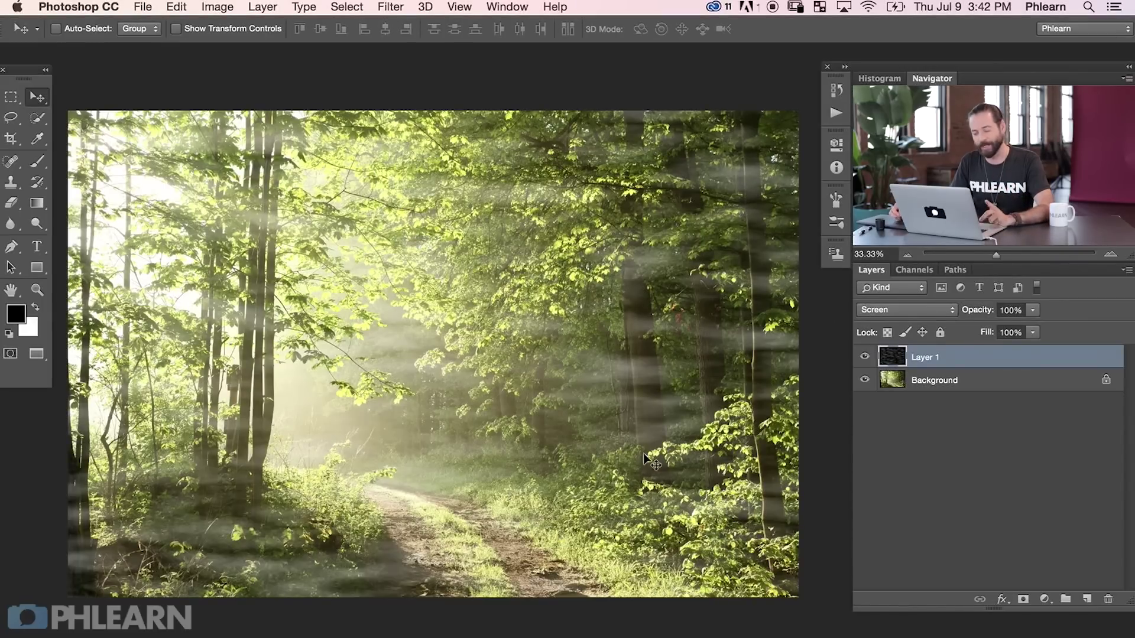
Step: Add a black mask to Layer 1 and paint fog back in white with a 1705, 30%-flow brush
alt+click(1024, 600)
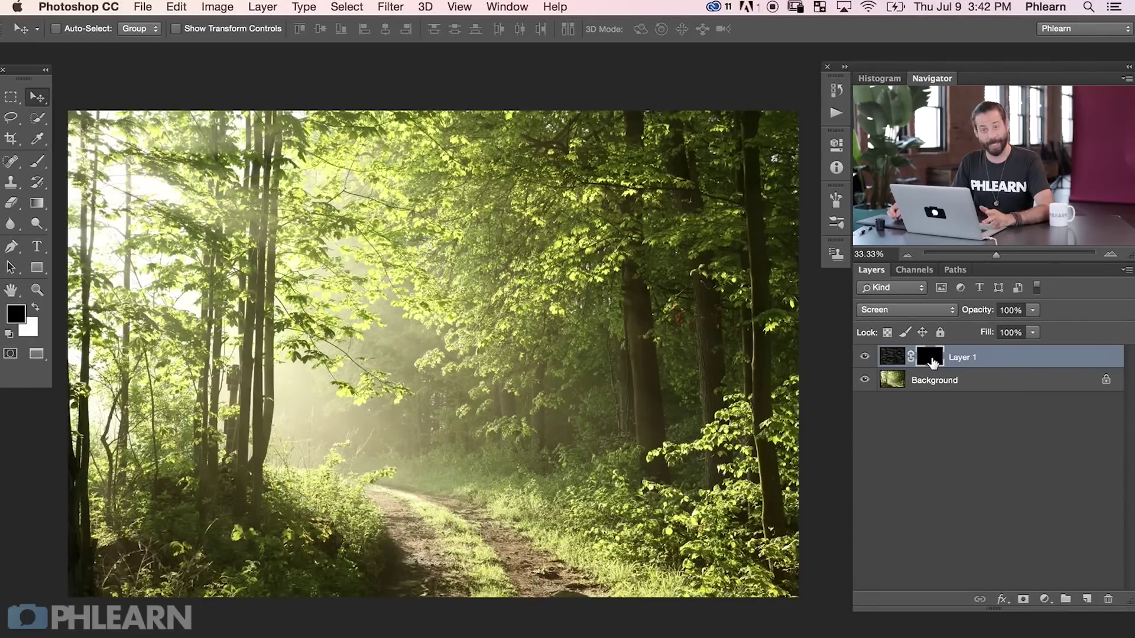
key(b)
key(x)
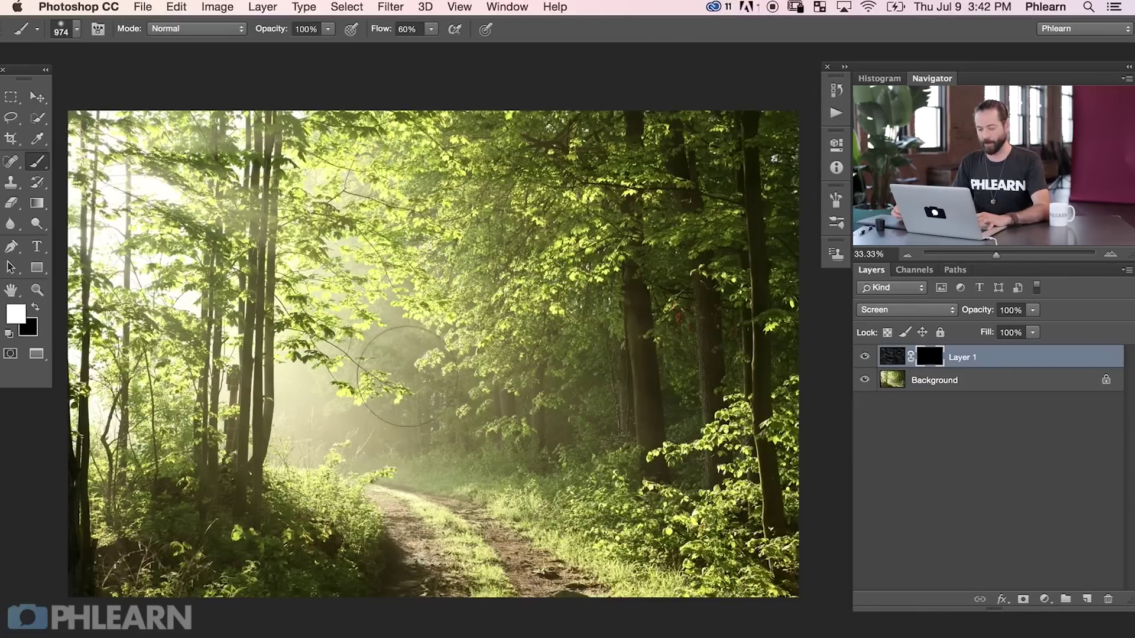
mouse_move(376, 381)
mouse_down()
mouse_move(556, 387)
mouse_move(650, 413)
mouse_move(621, 345)
mouse_move(623, 278)
mouse_move(355, 296)
mouse_move(314, 248)
mouse_move(248, 331)
mouse_move(296, 378)
mouse_move(248, 413)
mouse_up()
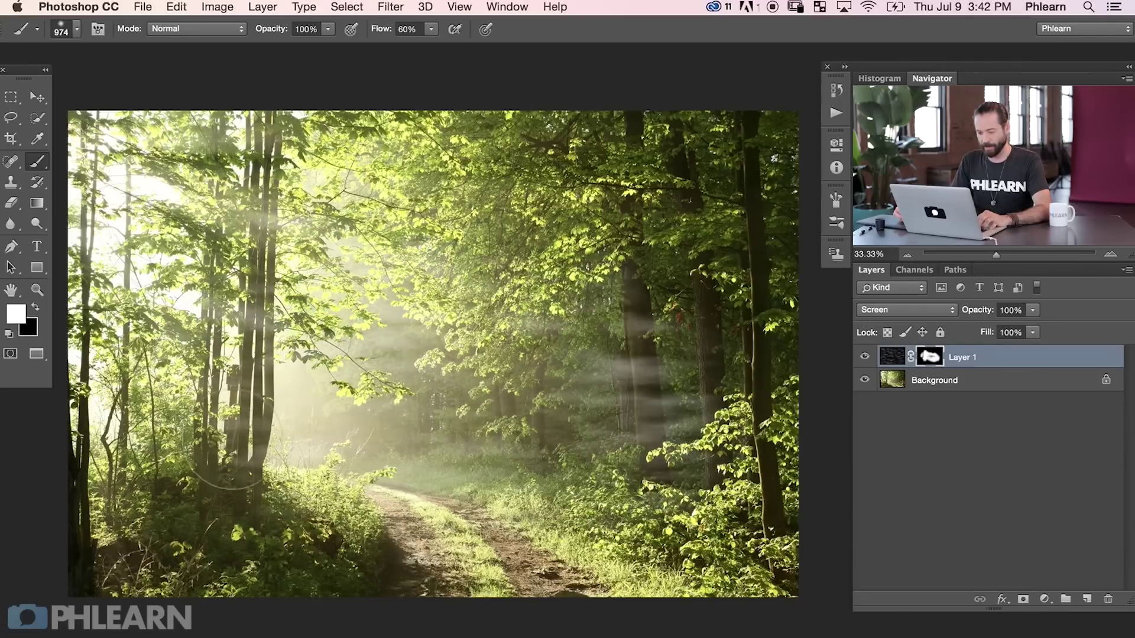
key(x)
key(x)
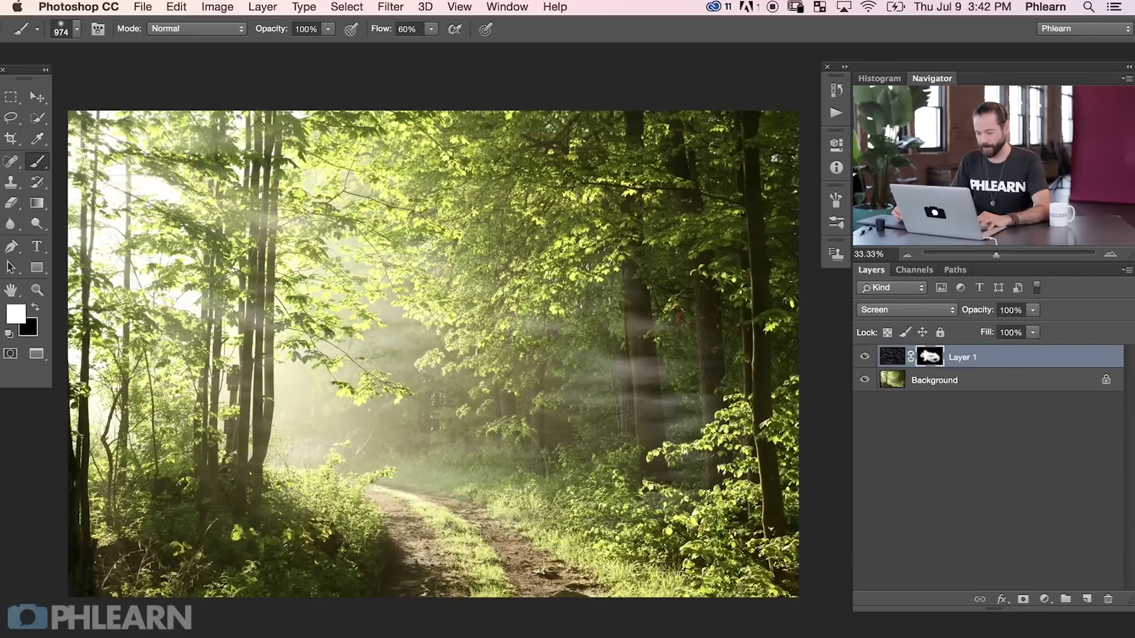
drag(591, 360, 658, 299)
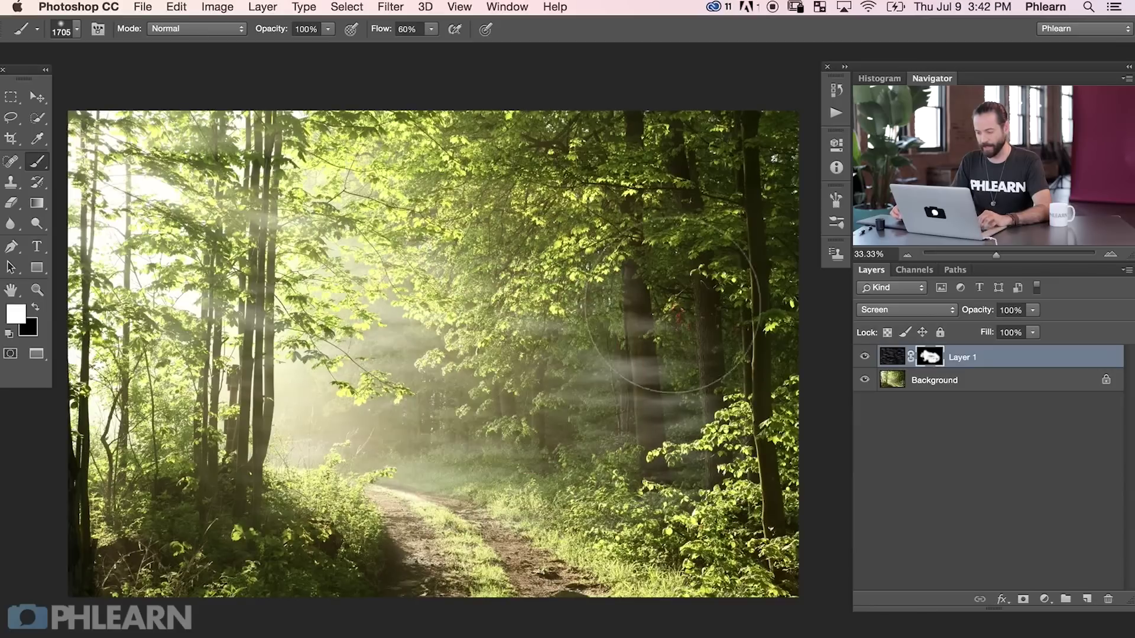
key(x)
key(shift+3)
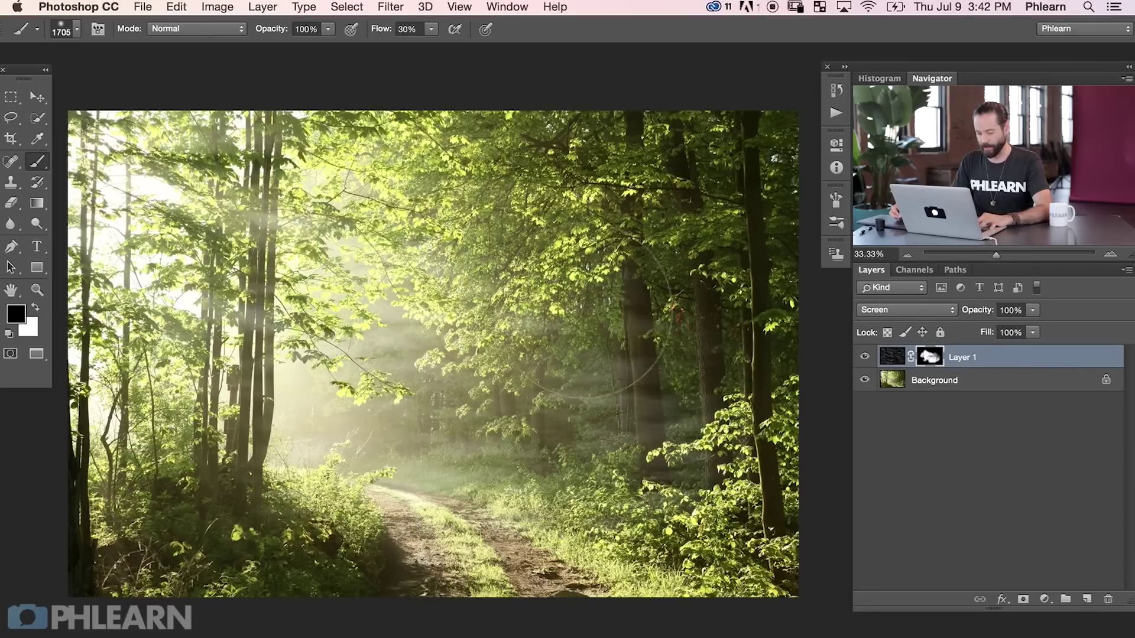
key(x)
click(496, 237)
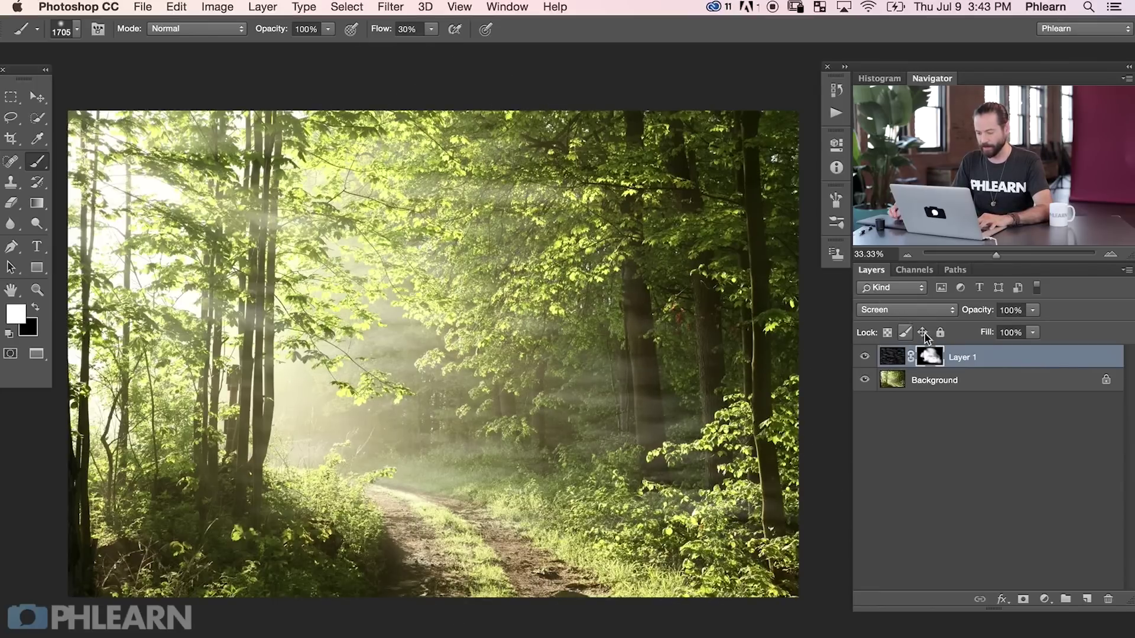
Step: Toggle the fog layer on and off to compare the masked result
click(862, 356)
click(863, 357)
click(865, 357)
click(866, 357)
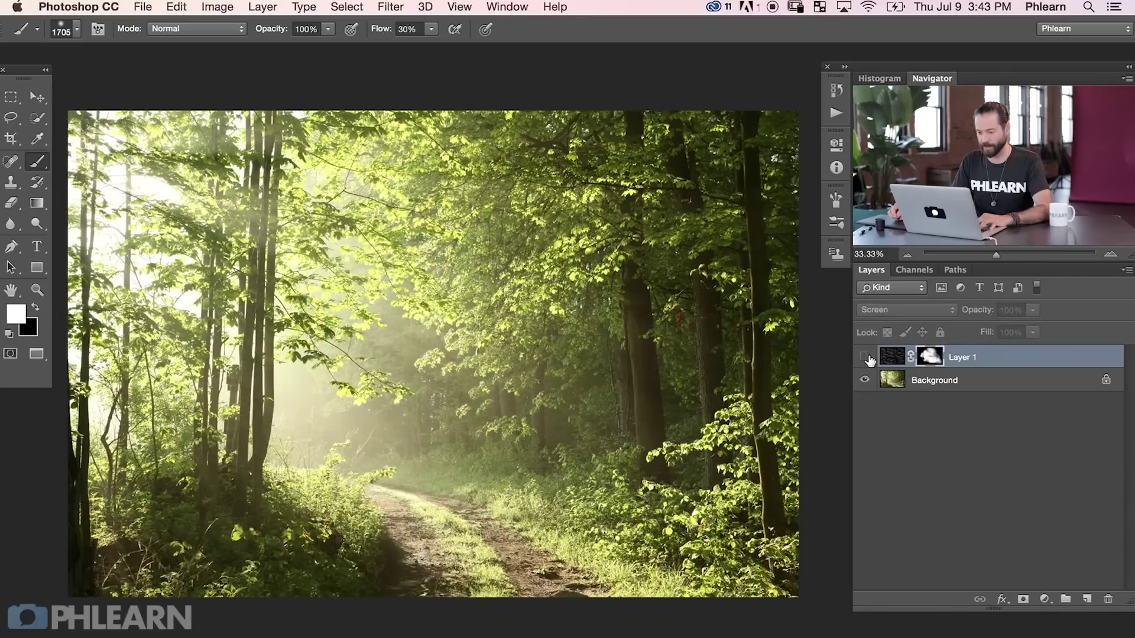
click(868, 358)
click(869, 358)
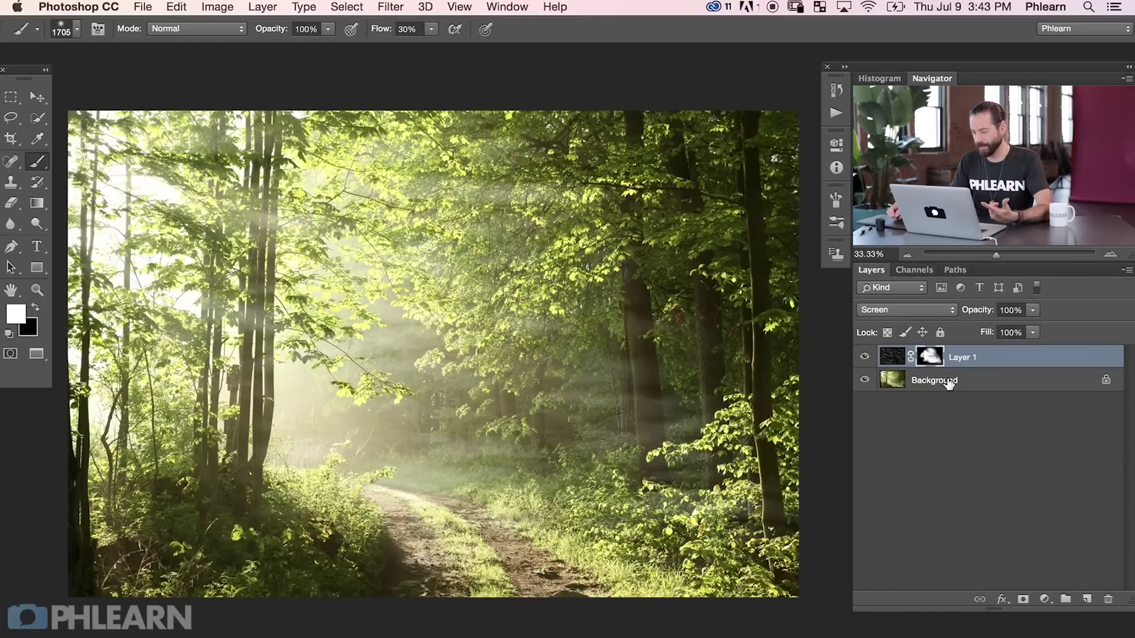
Step: Duplicate the masked fog layer as Layer 1 copy and drag it to a new position
key(ctrl+j)
key(x)
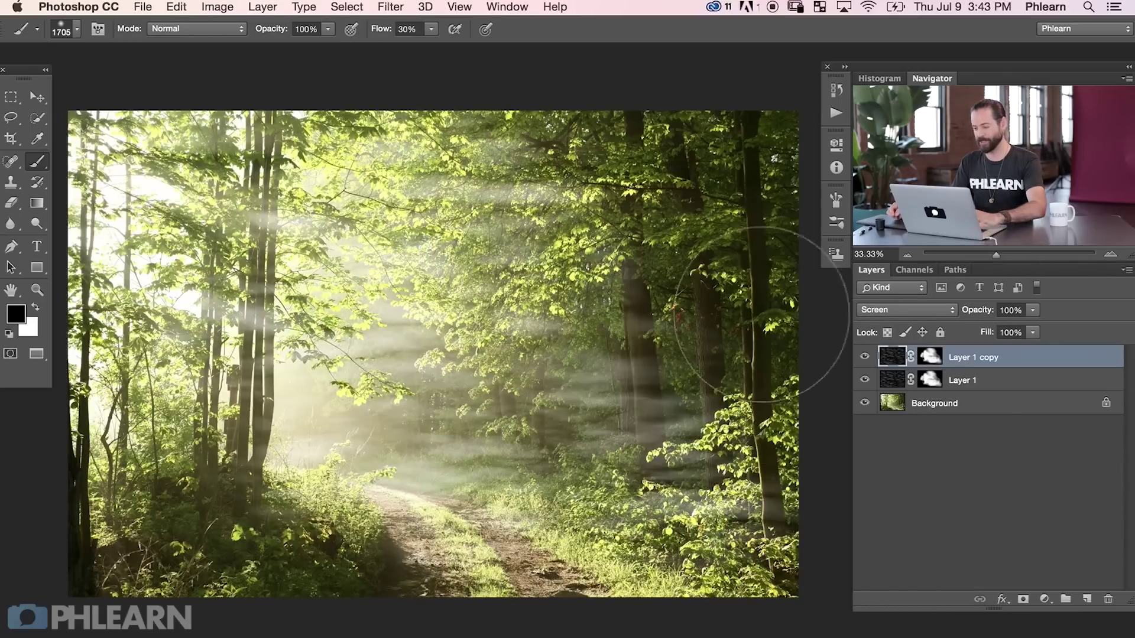
key(v)
drag(570, 342, 418, 317)
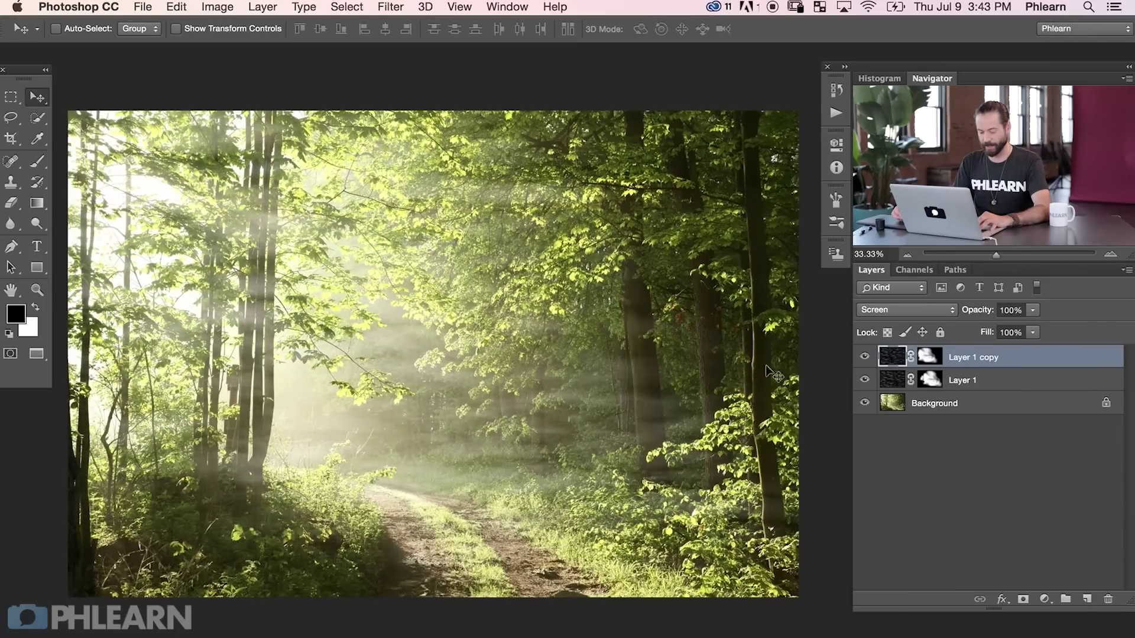
Step: Toggle Layer 1 copy's visibility off and on twice to compare the denser fog
click(864, 356)
click(864, 356)
click(864, 356)
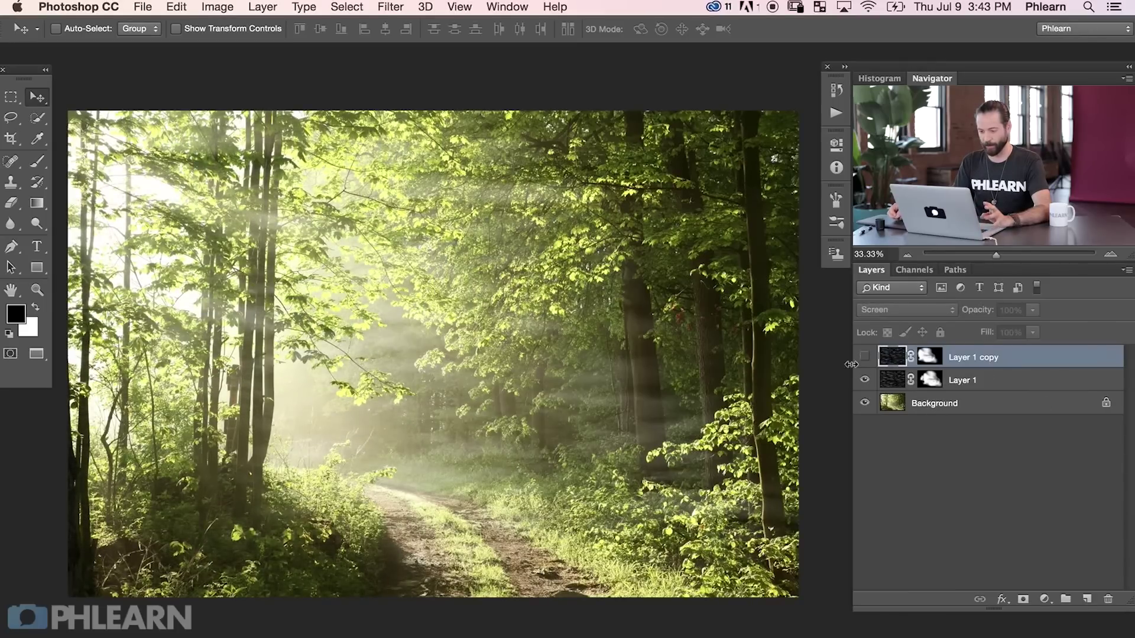
click(864, 357)
Step: Target Layer 1 copy's mask with a black brush, then select Layer 1 together with its copy
click(929, 356)
key(x)
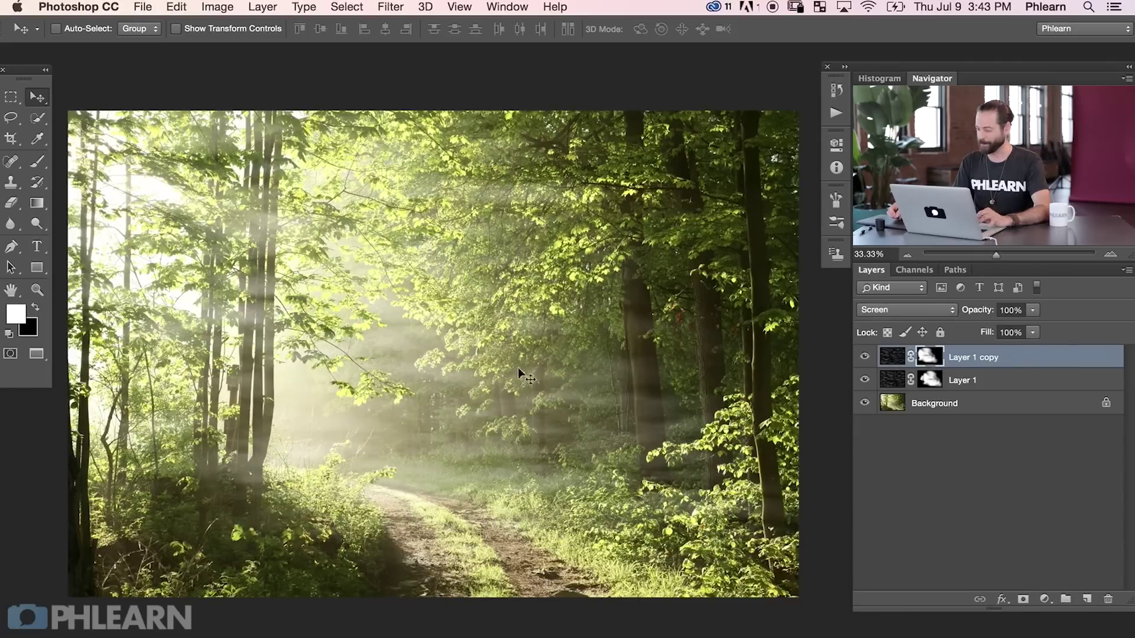
key(b)
key(x)
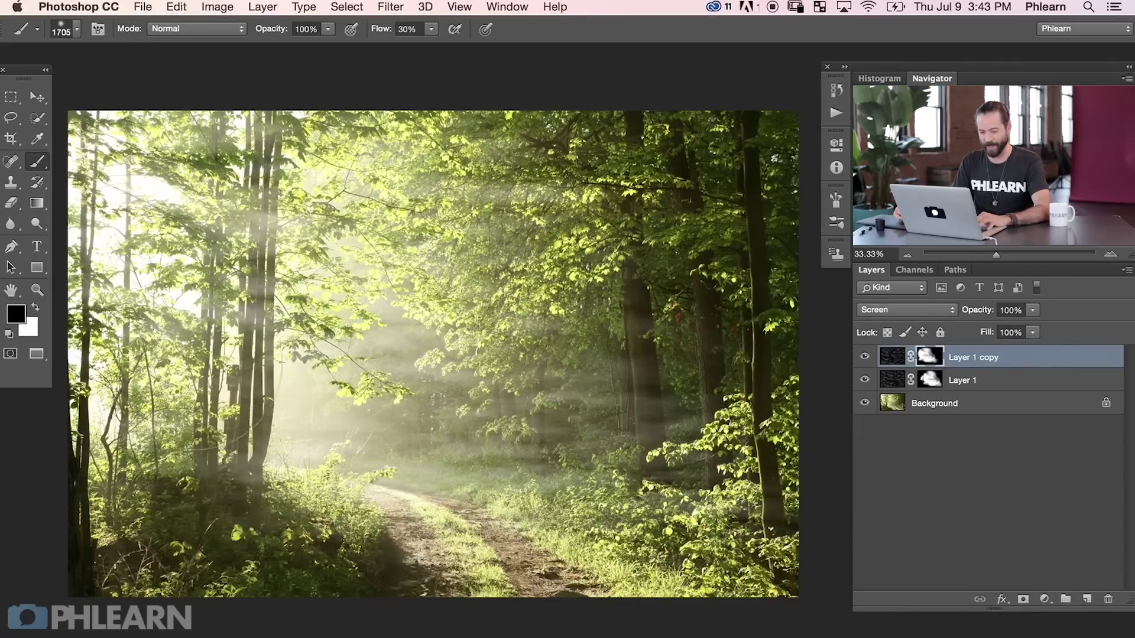
shift+click(1005, 382)
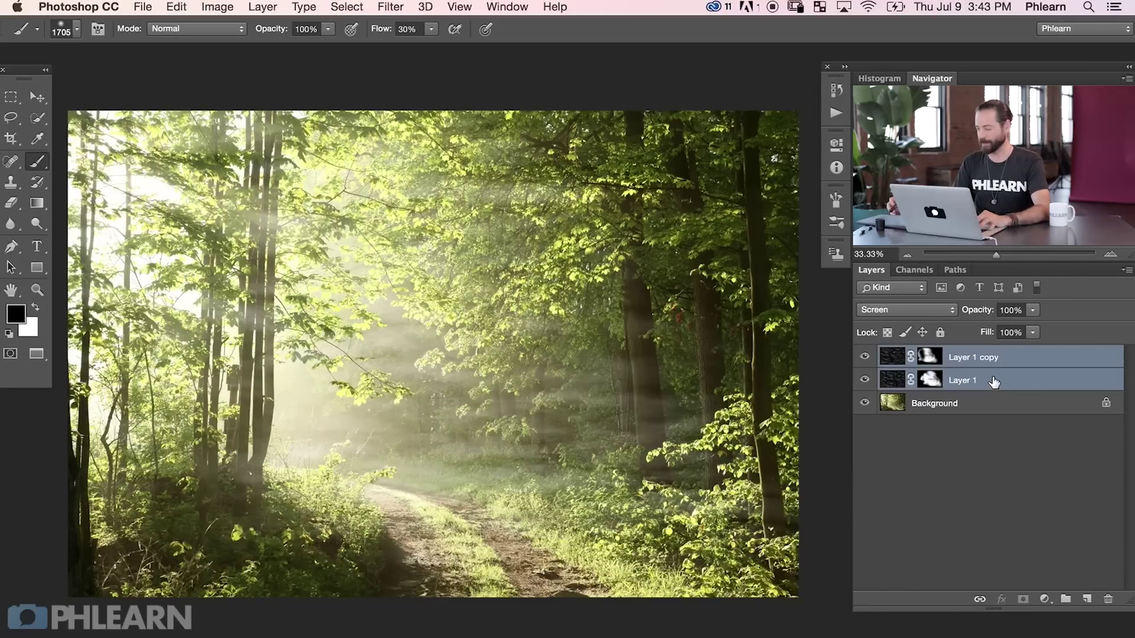
Step: Group the selected Layer 1 and Layer 1 copy into one group with Cmd+G
key(super+g)
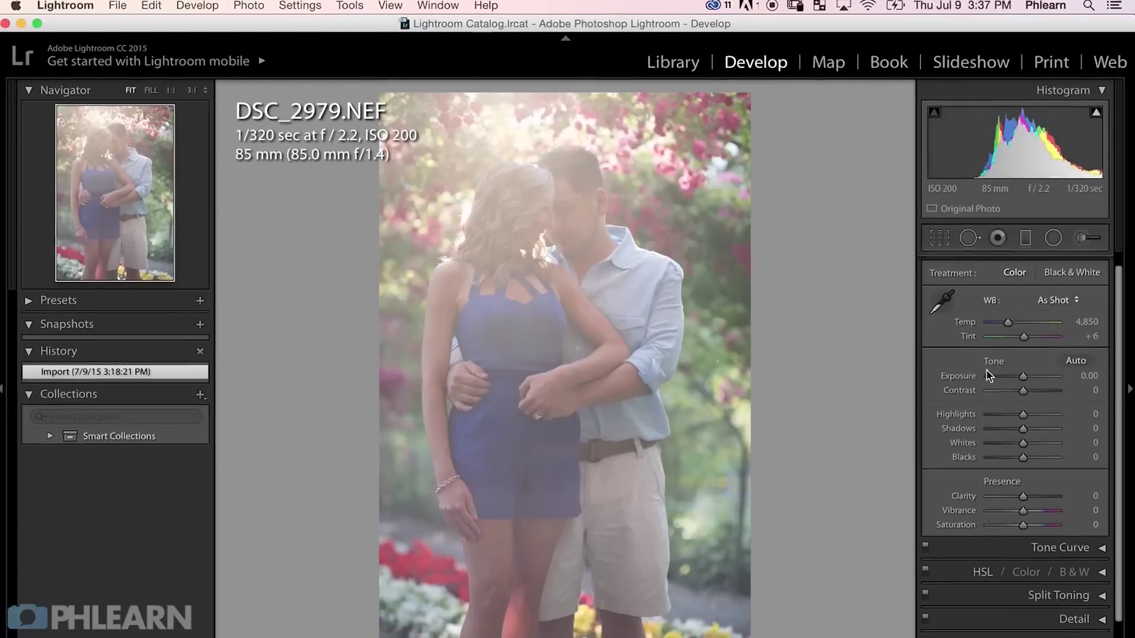
Step: Scroll down the Develop module's panels and expand the Effects panel
scroll(1040, 485, down, 3)
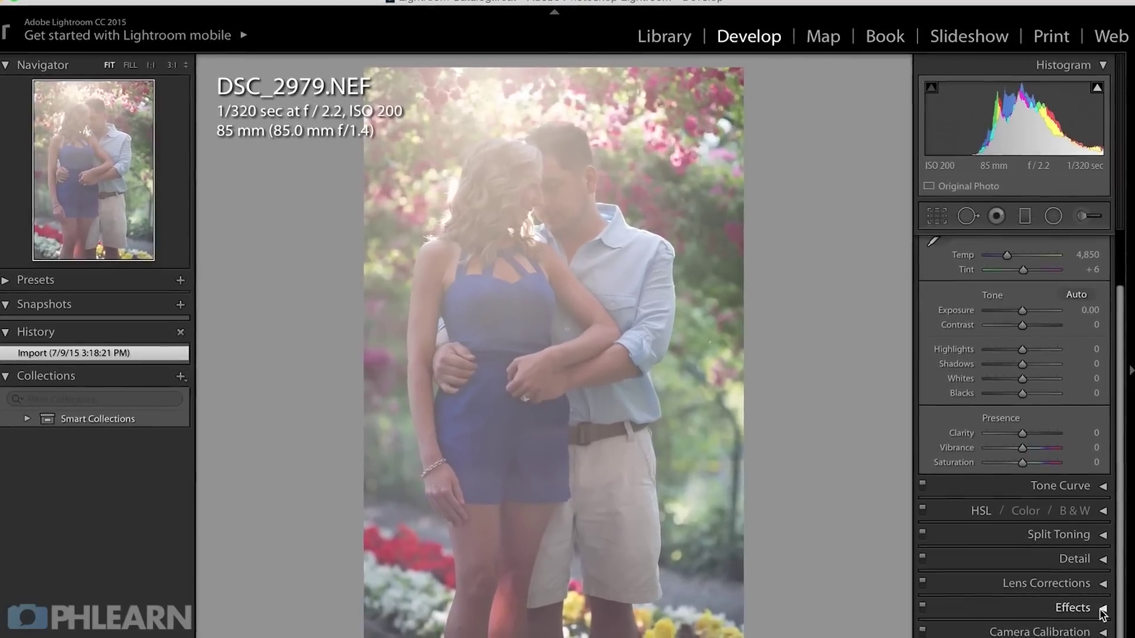
click(1088, 604)
scroll(1005, 402, down, 1)
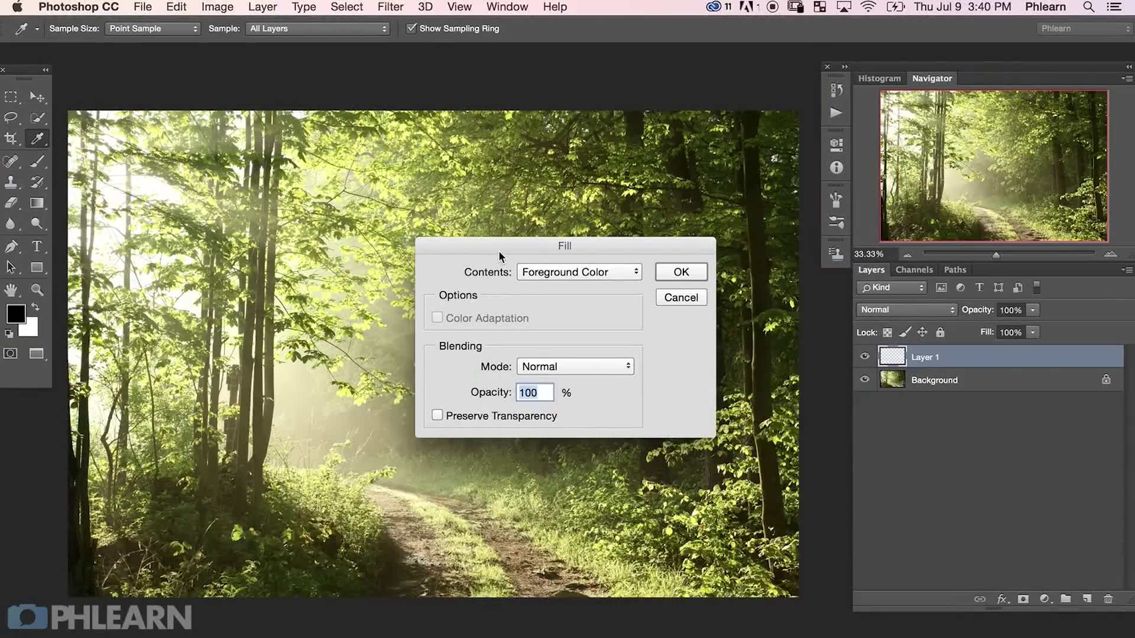
Step: Fill the new Layer 1 with 50% Gray
click(575, 272)
click(550, 388)
click(692, 271)
key(m)
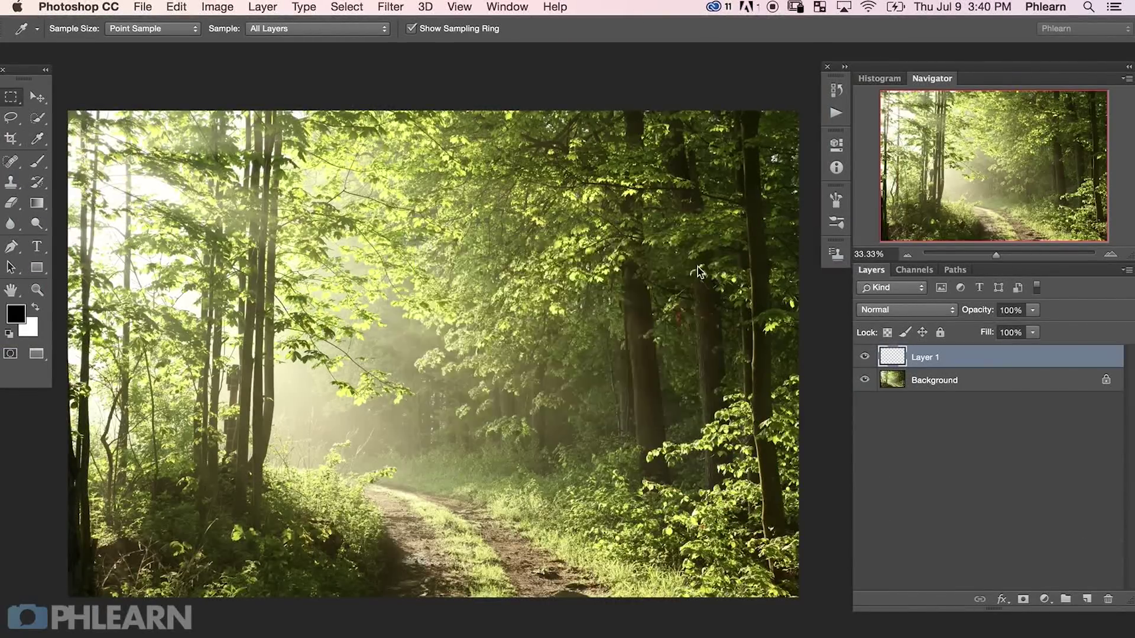
Step: Render Difference Clouds across the gray layer from Filter > Render
click(387, 8)
mouse_move(467, 269)
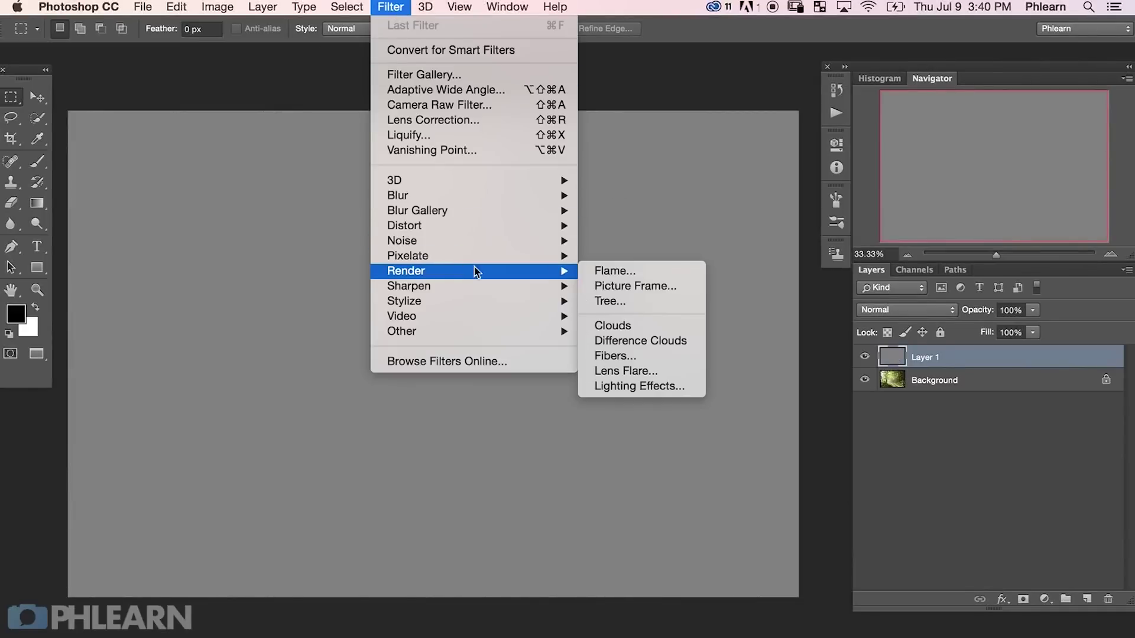
click(636, 340)
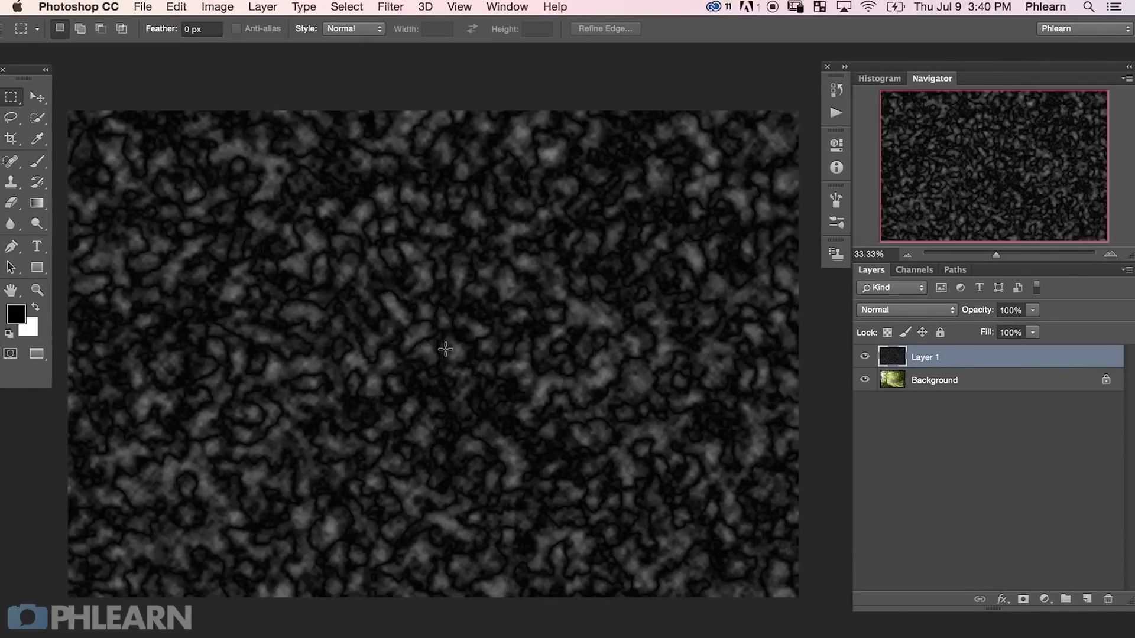